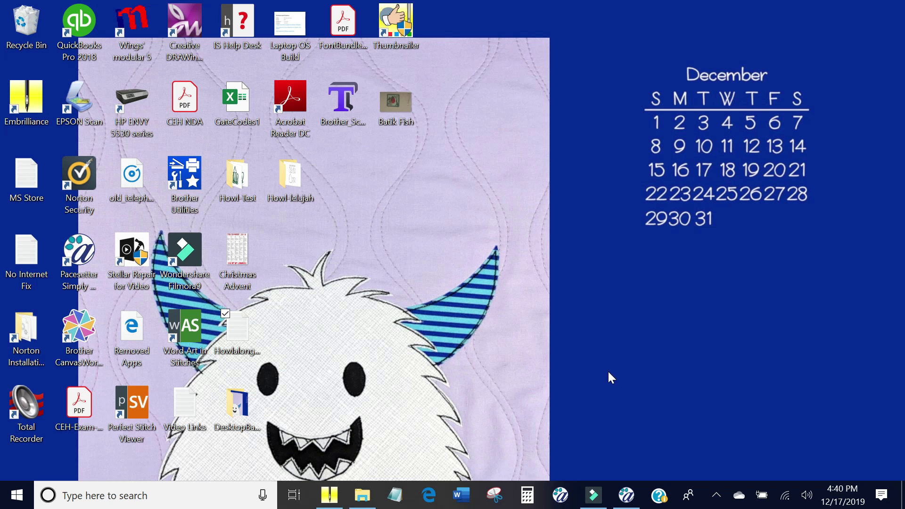
# - In Edge, search Google for 'brother canvas' and open the CanvasWorkspace - Brother result
pyautogui.click(429, 499)
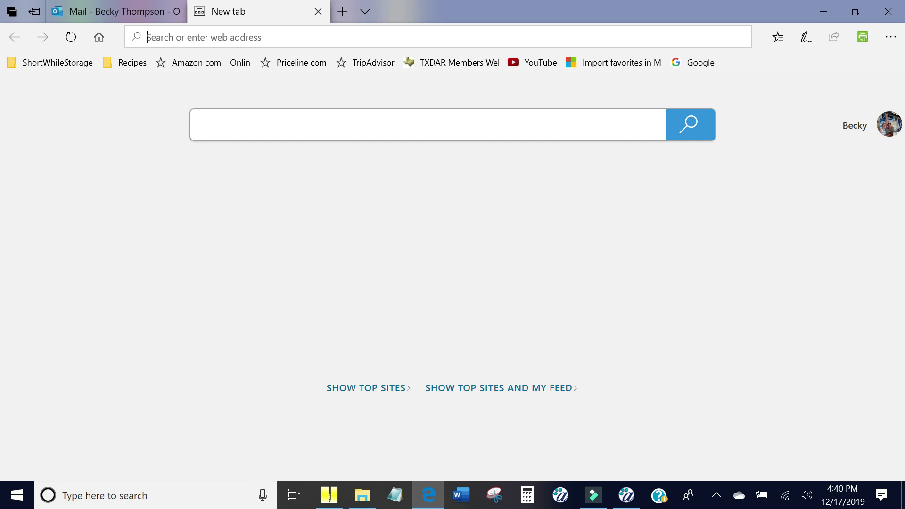
pyautogui.click(691, 64)
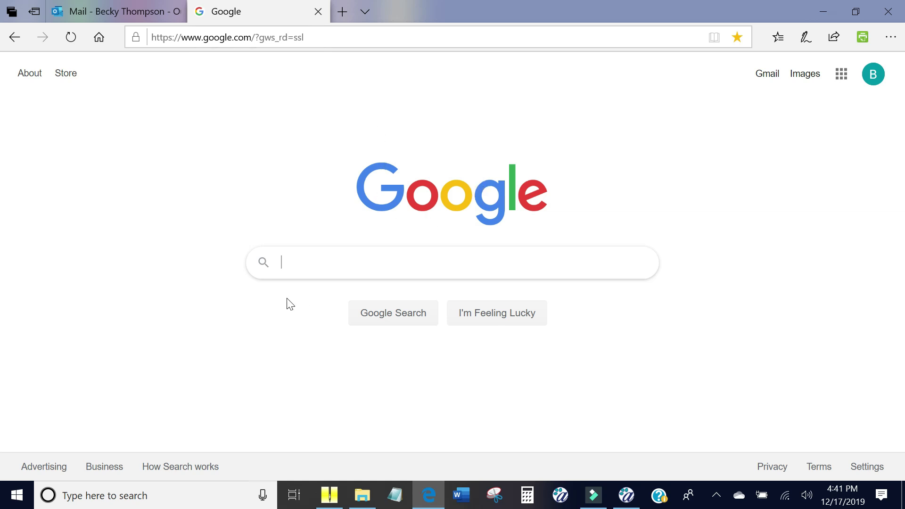
pyautogui.write('brother canvas')
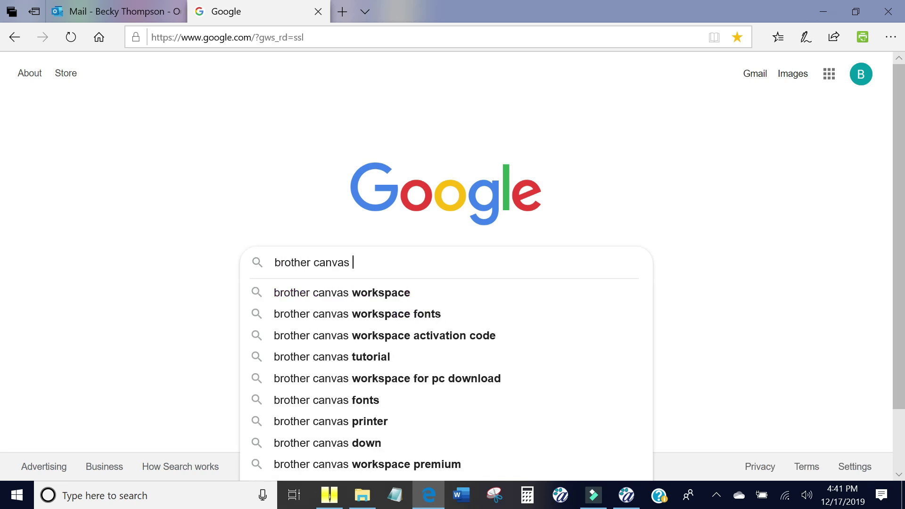
pyautogui.click(345, 294)
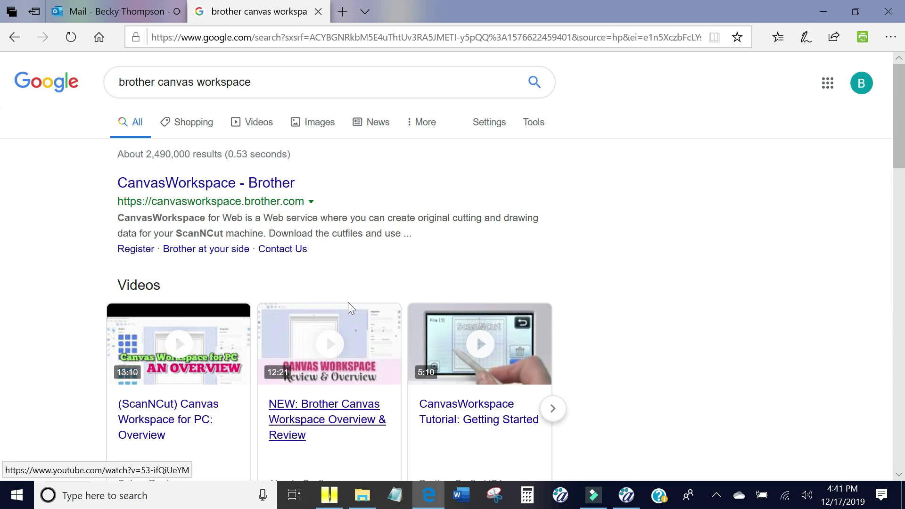
pyautogui.moveTo(228, 373)
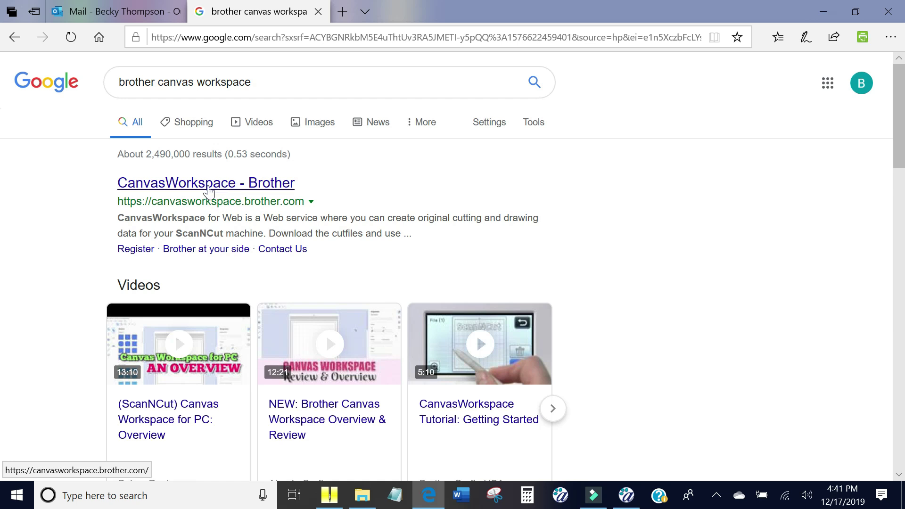
pyautogui.click(210, 185)
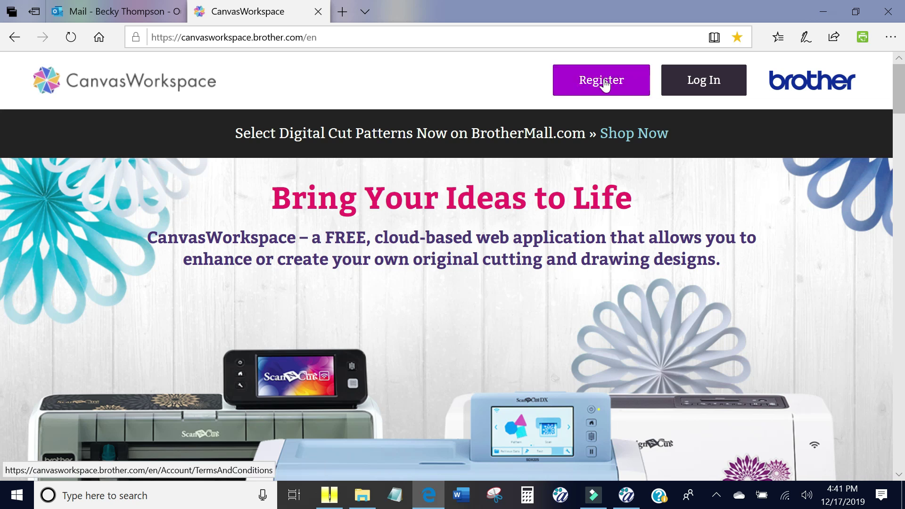
# - Log in to CanvasWorkspace to reach the Canvas Project gallery
pyautogui.click(706, 81)
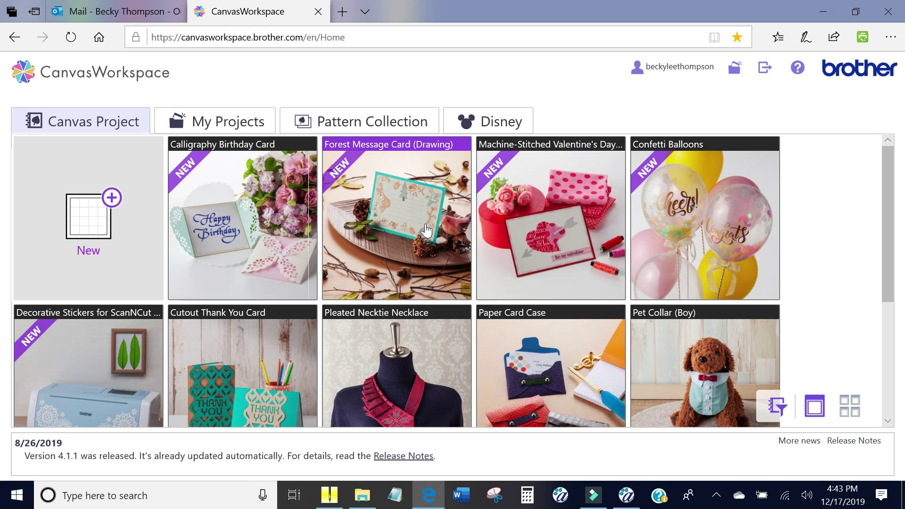
# - Open saved project C000095 from the My Projects tab in the editor
pyautogui.scroll(-1, 405, 235)
pyautogui.scroll(-2, 405, 235)
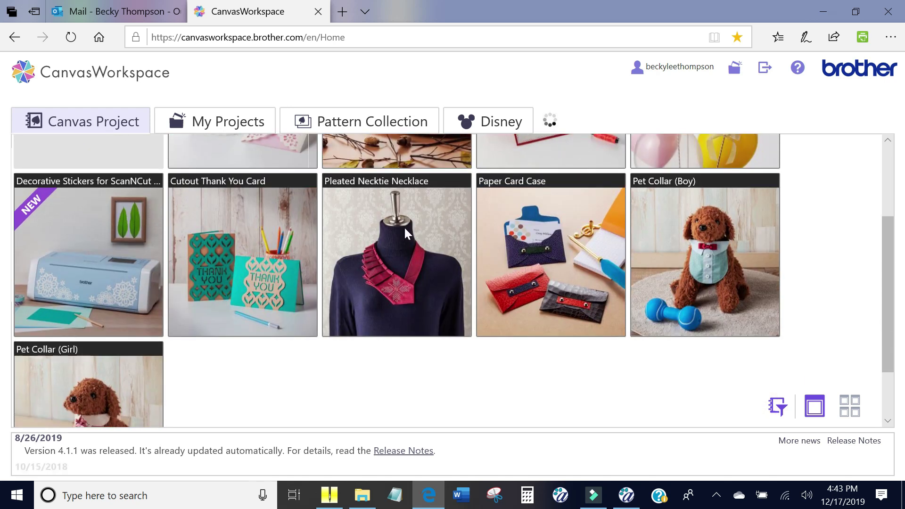
pyautogui.scroll(-3, 399, 229)
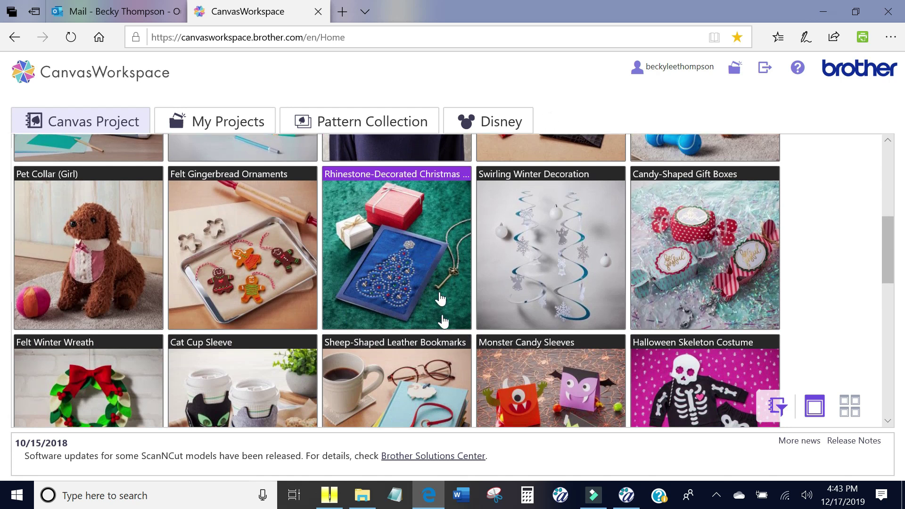
pyautogui.scroll(-3, 480, 280)
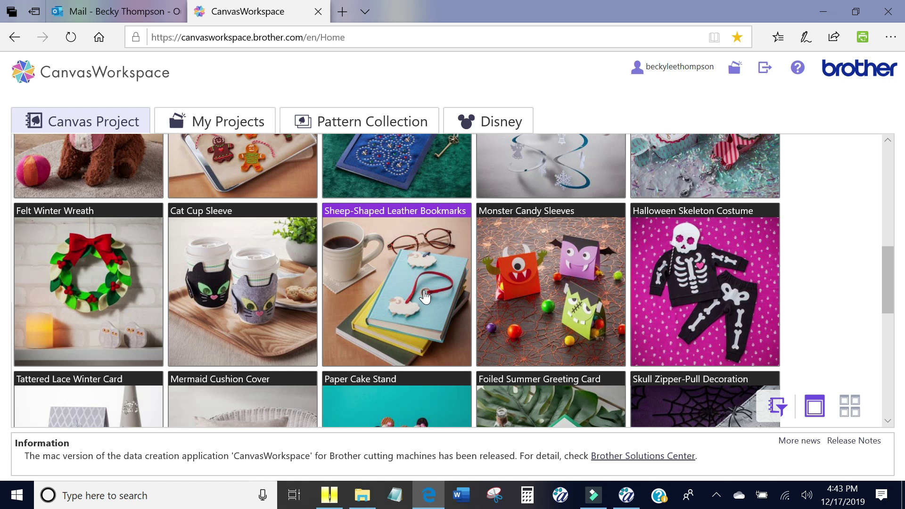
pyautogui.scroll(1, 425, 297)
pyautogui.scroll(9, 425, 297)
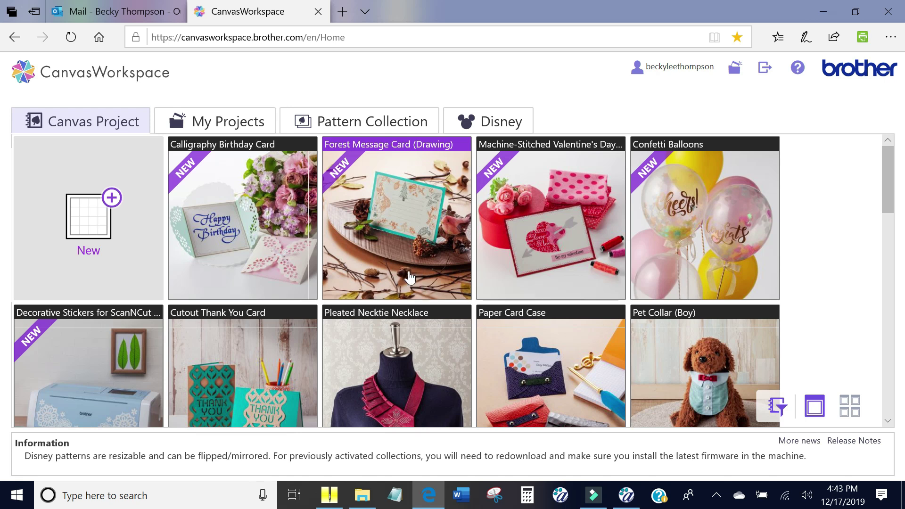
pyautogui.click(223, 121)
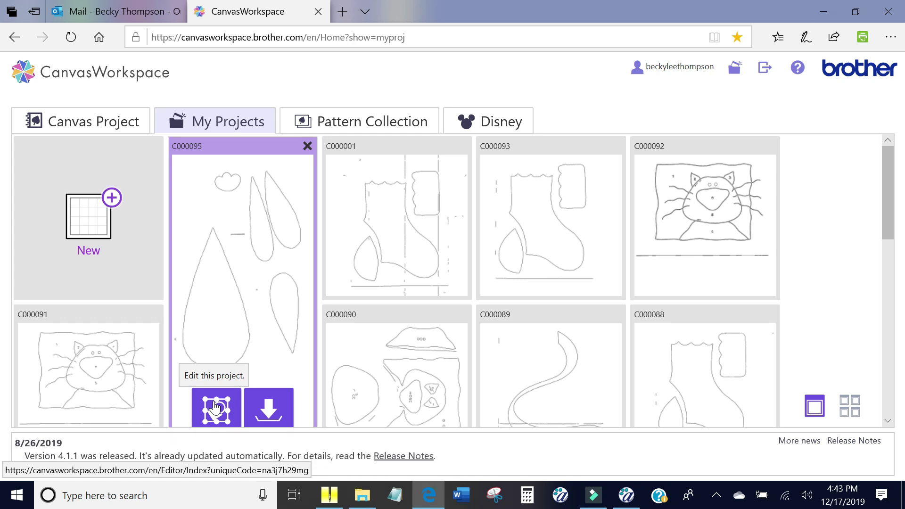
pyautogui.click(214, 406)
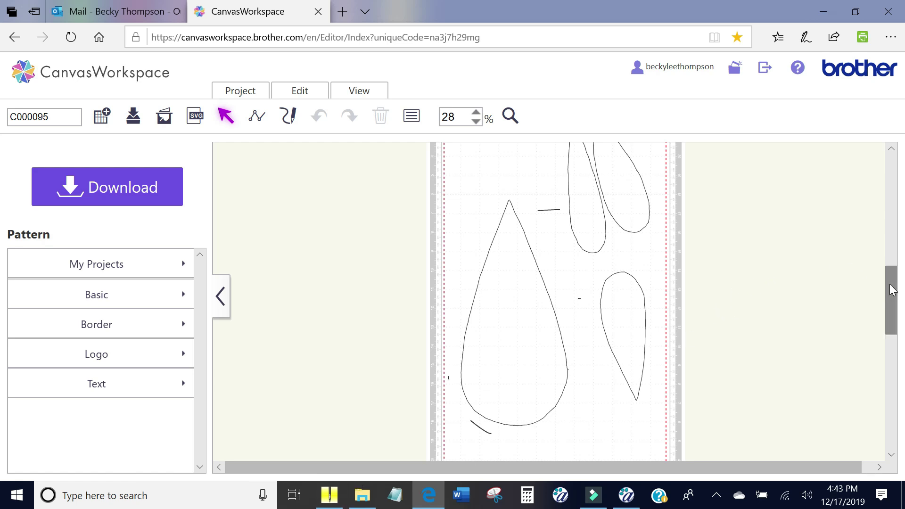
# - Drag the cloud, three leaves and the large teardrop off the cutting mat to the sides
pyautogui.moveTo(893, 289); pyautogui.dragTo(769, 253)
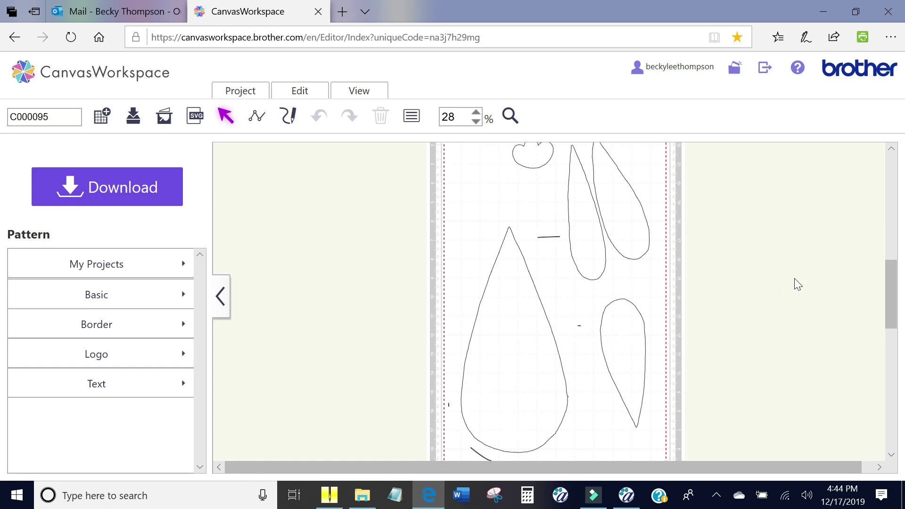
pyautogui.scroll(1, 797, 283)
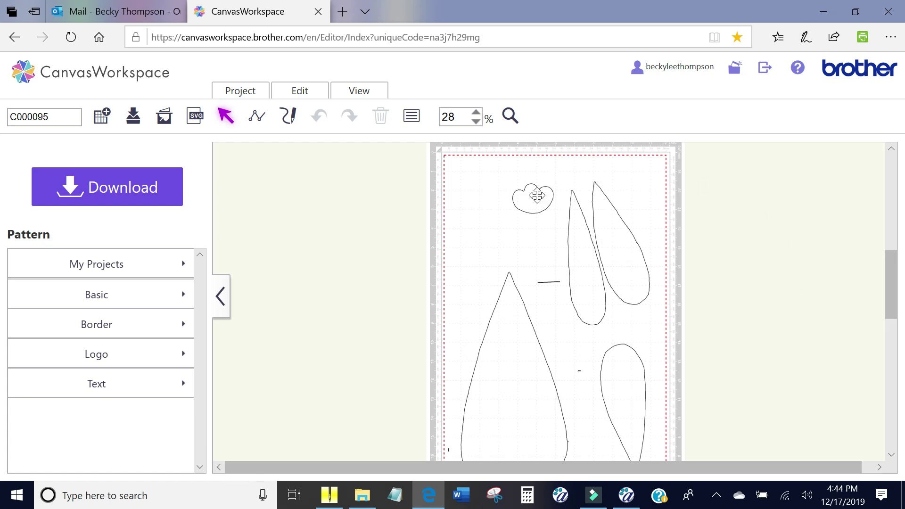
pyautogui.moveTo(537, 195); pyautogui.dragTo(749, 195)
pyautogui.moveTo(623, 244); pyautogui.dragTo(822, 257)
pyautogui.moveTo(576, 281); pyautogui.dragTo(702, 302)
pyautogui.moveTo(627, 383); pyautogui.dragTo(783, 340)
pyautogui.moveTo(495, 400); pyautogui.dragTo(330, 299)
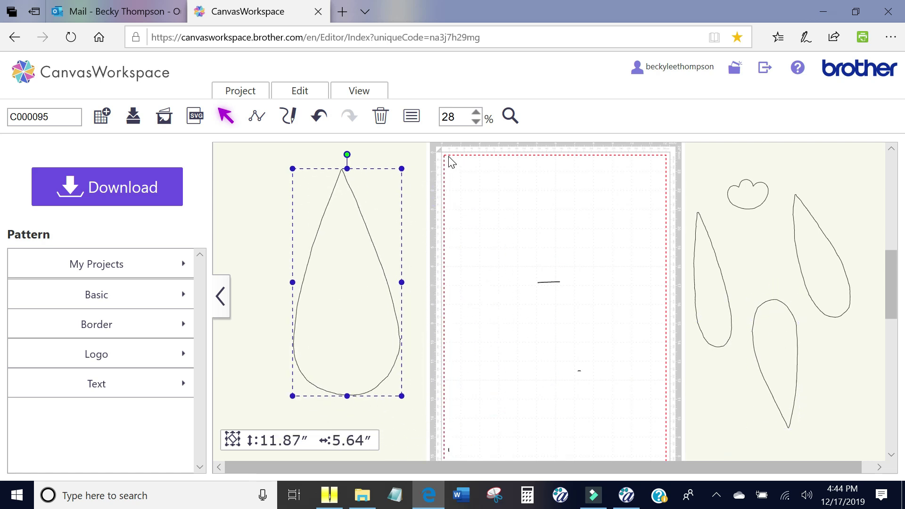
# - Marquee-select and delete the small stray marks left on the mat
pyautogui.moveTo(449, 160); pyautogui.dragTo(652, 459)
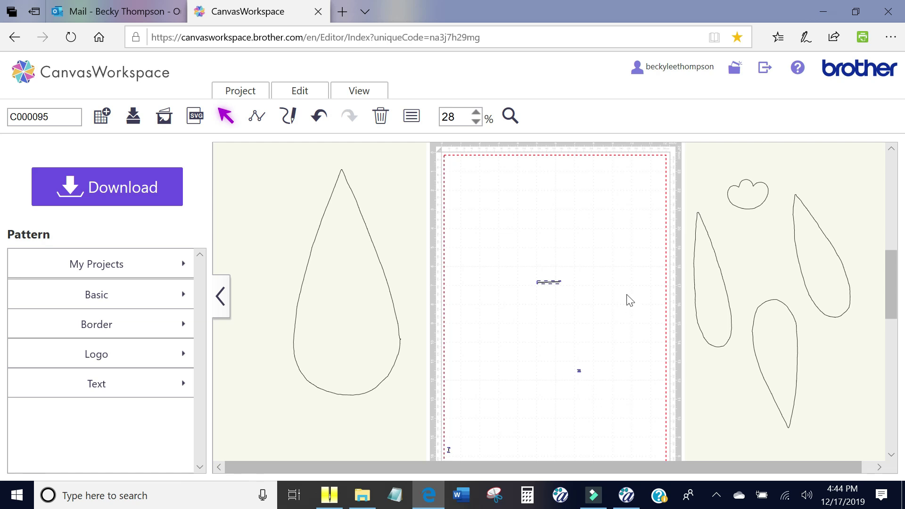
pyautogui.click(579, 310)
pyautogui.scroll(-4, 579, 310)
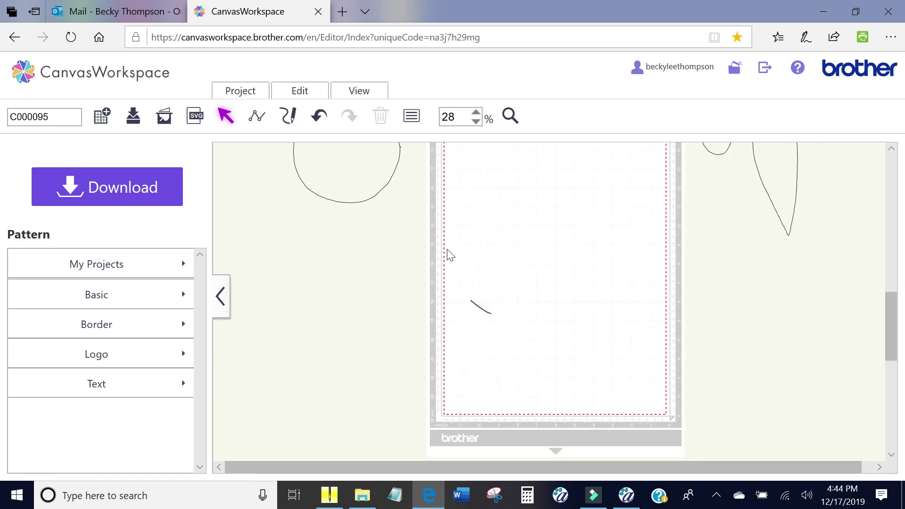
pyautogui.moveTo(449, 251)
pyautogui.mouseDown()
pyautogui.moveTo(539, 354)
pyautogui.moveTo(559, 394)
pyautogui.mouseUp()
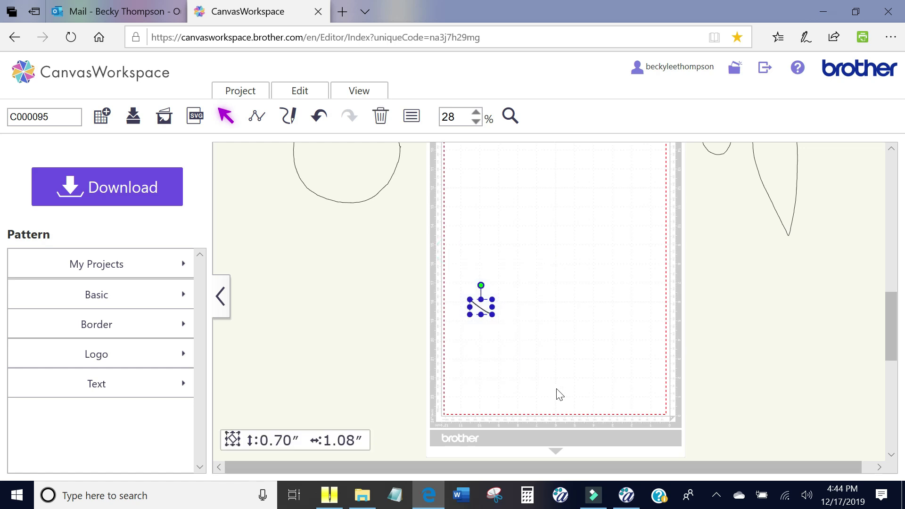
pyautogui.press('Delete')
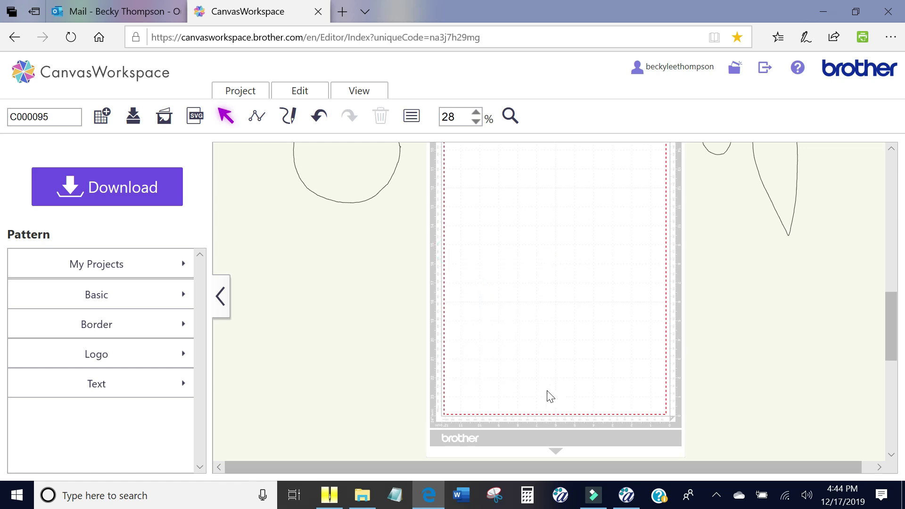
# - Place the large 11.87″ teardrop back onto the mat, lower down
pyautogui.scroll(5, 556, 386)
pyautogui.scroll(-1, 563, 380)
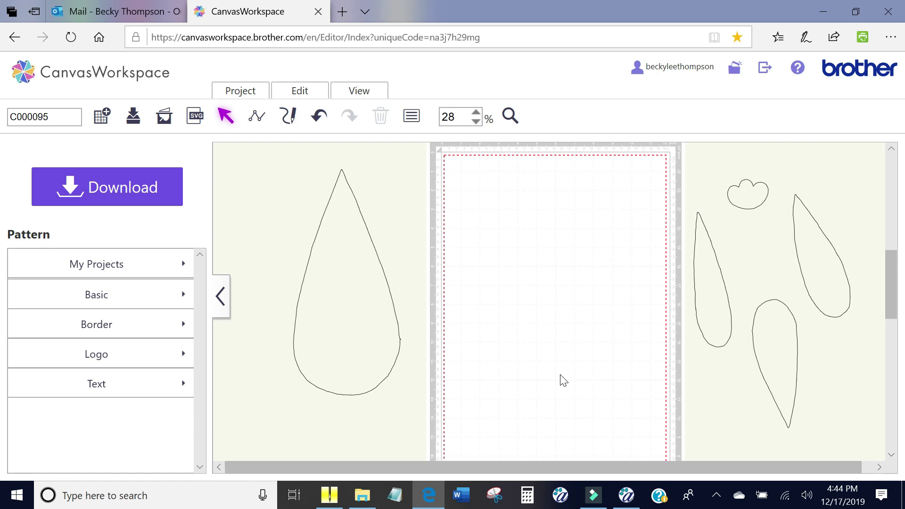
pyautogui.moveTo(345, 321); pyautogui.dragTo(509, 379)
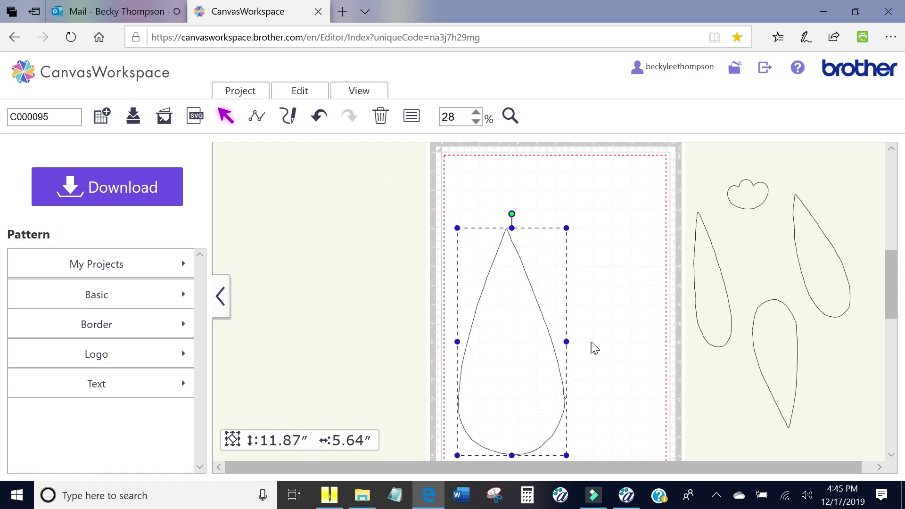
pyautogui.scroll(-4, 606, 333)
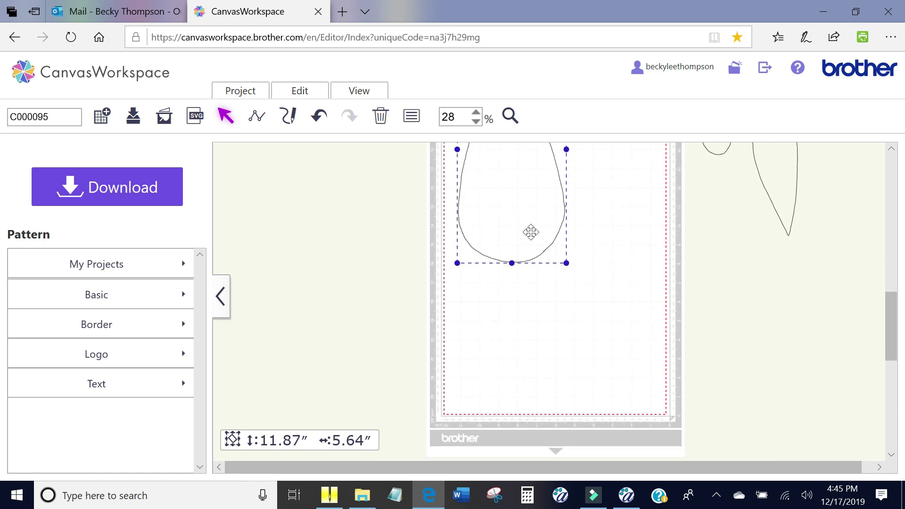
pyautogui.moveTo(531, 233); pyautogui.dragTo(529, 372)
# - Mirror the teardrop horizontally and place the 1.56″ × 2.14″ cloud at the mat's top-left
pyautogui.scroll(2, 638, 298)
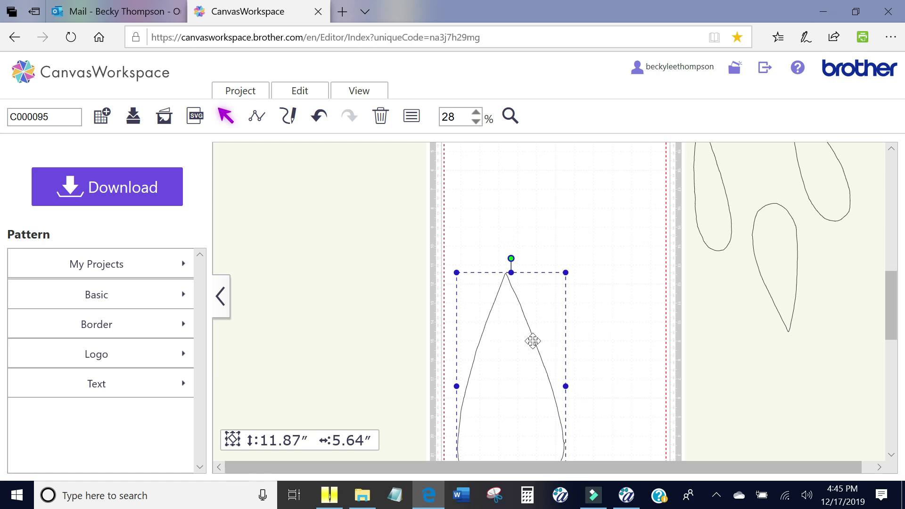
pyautogui.click(301, 93)
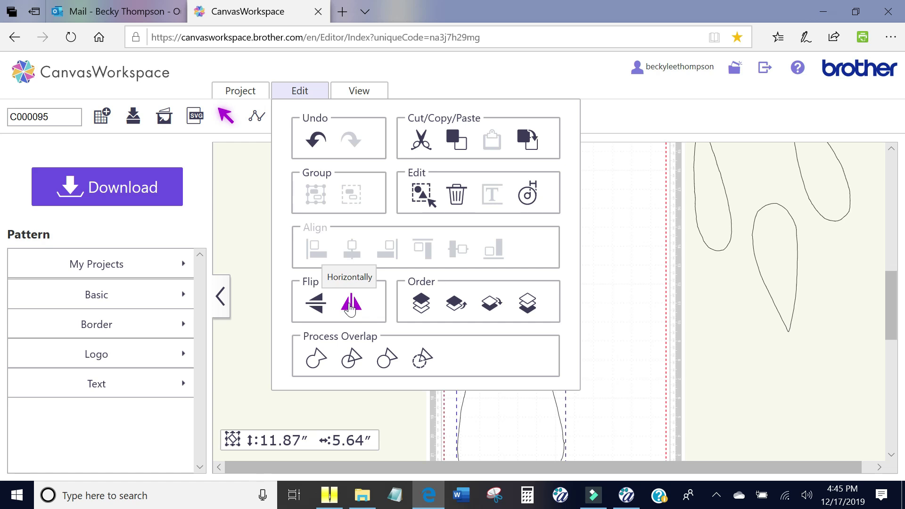
pyautogui.click(350, 304)
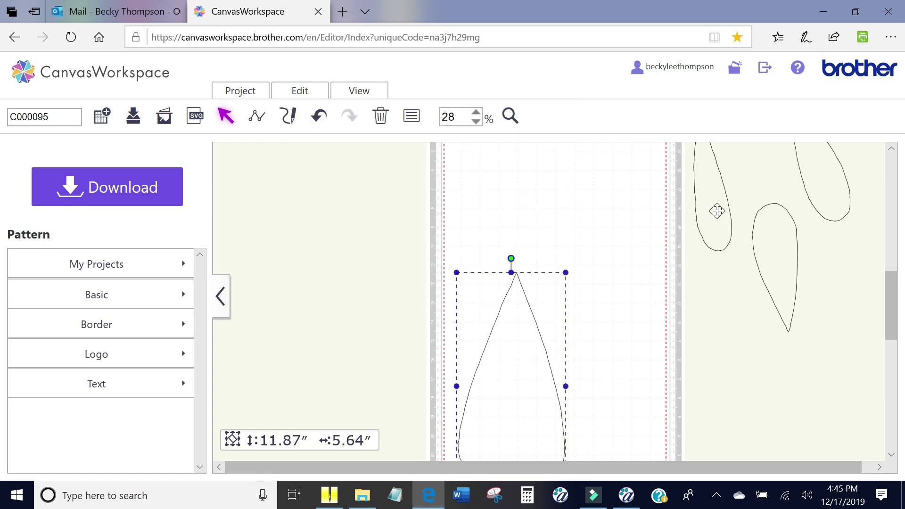
pyautogui.scroll(2, 740, 246)
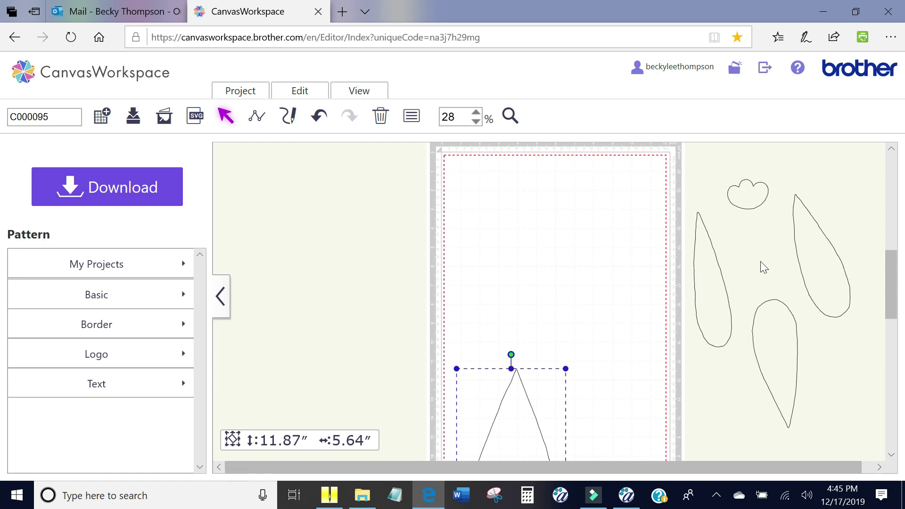
pyautogui.moveTo(748, 194); pyautogui.dragTo(477, 179)
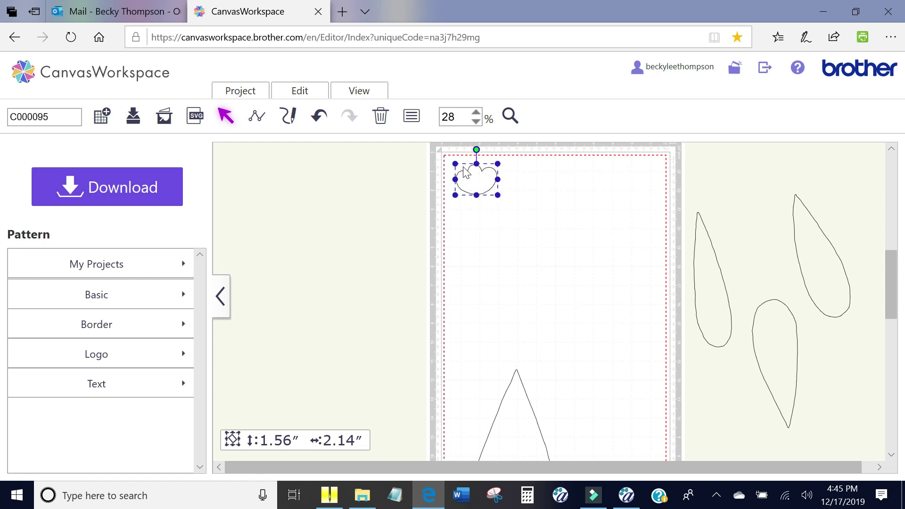
# - Mirror the cloud piece horizontally and copy it
pyautogui.click(300, 93)
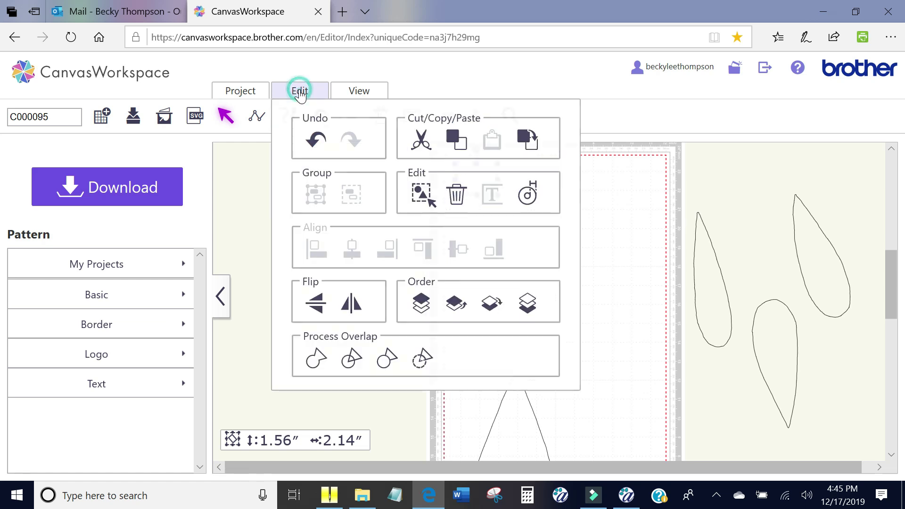
pyautogui.click(354, 301)
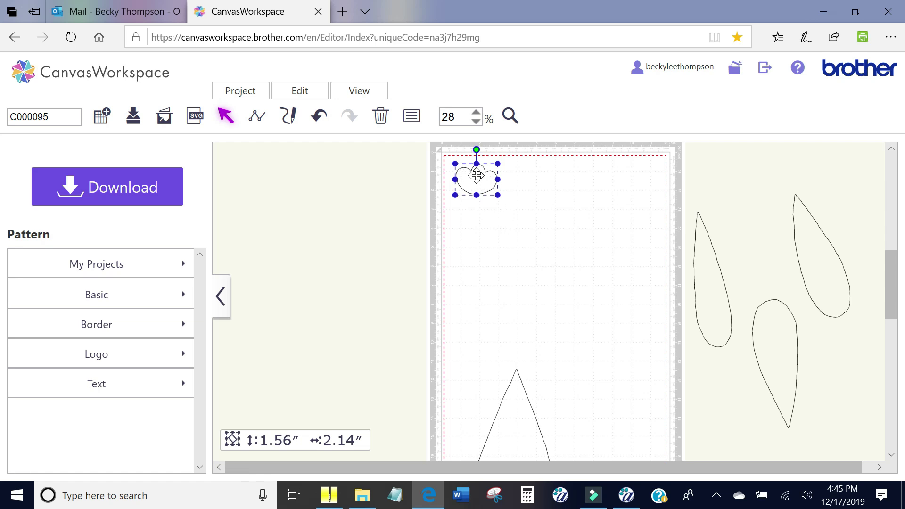
pyautogui.click(495, 232)
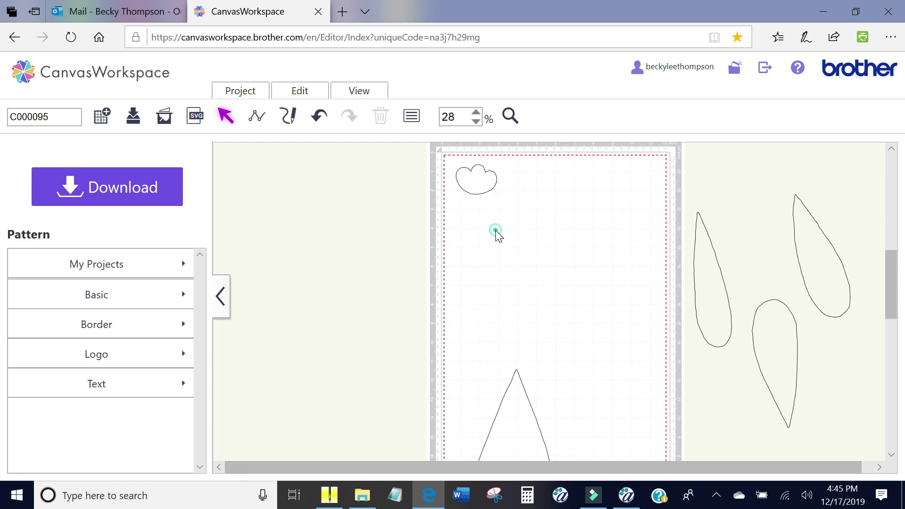
pyautogui.click(478, 178)
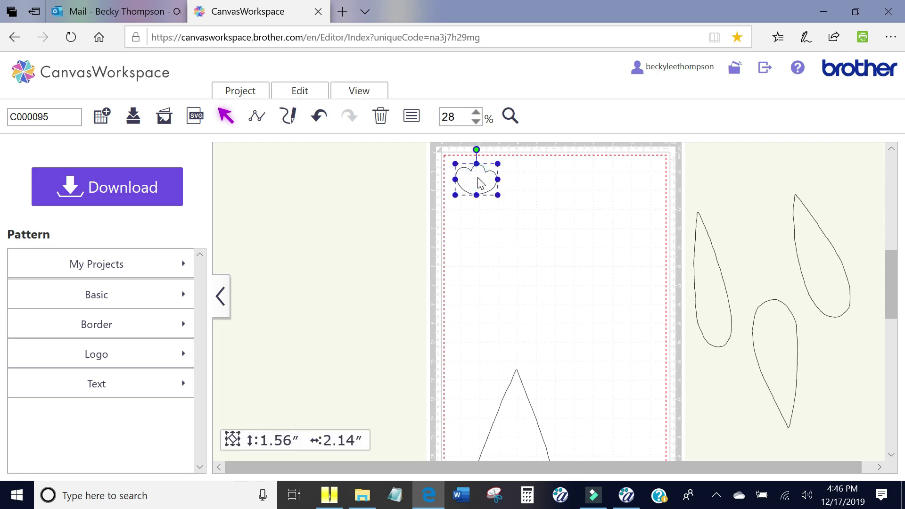
pyautogui.rightClick(477, 178)
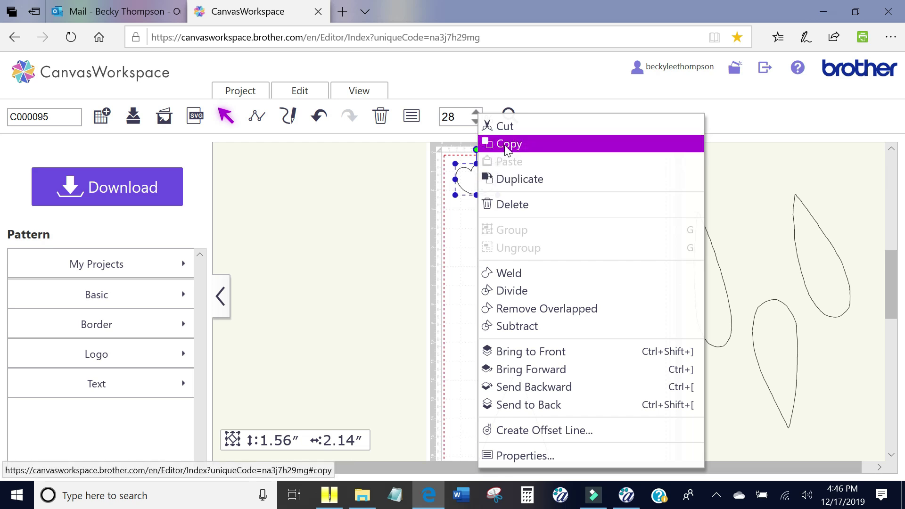
pyautogui.click(504, 143)
# - Paste three cloud copies and line all four up across the mat's top
pyautogui.click(492, 233)
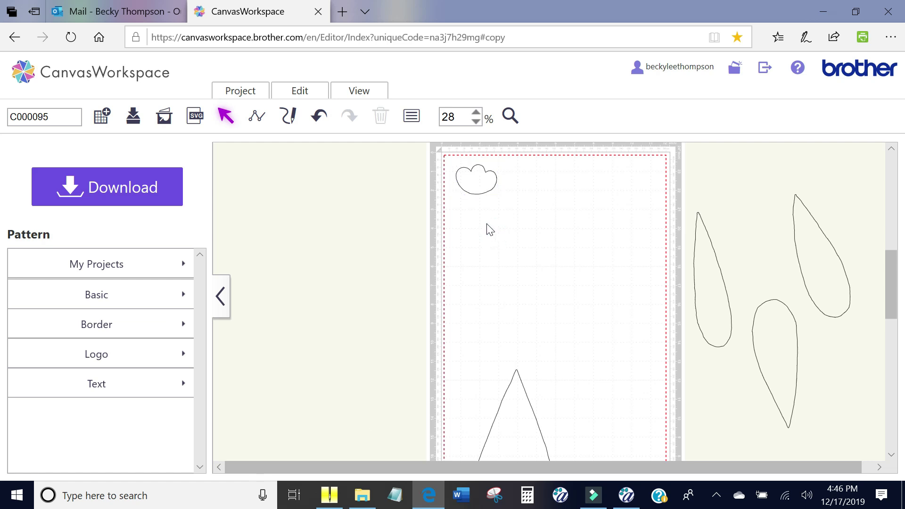
pyautogui.rightClick(489, 228)
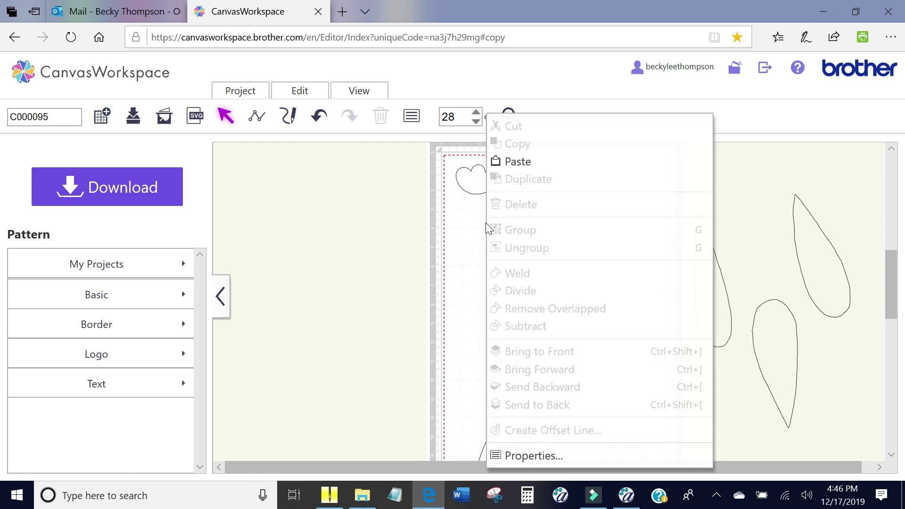
pyautogui.click(518, 163)
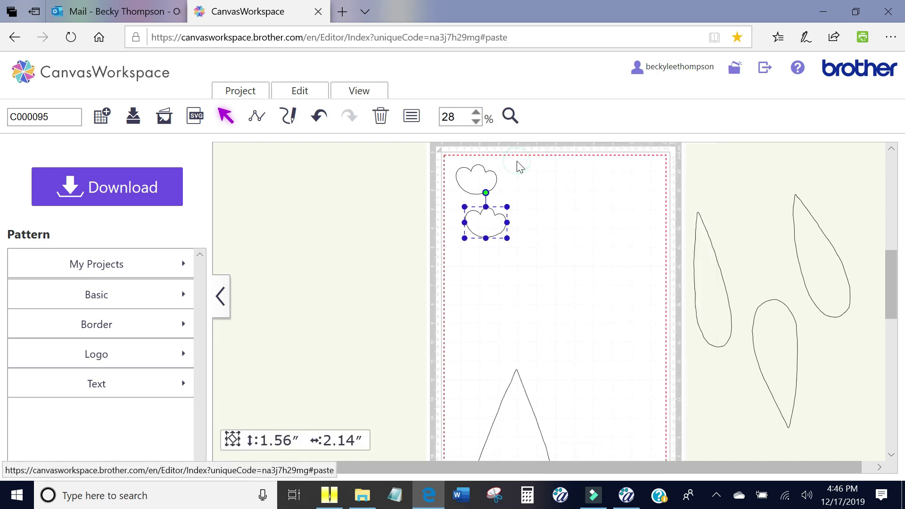
pyautogui.rightClick(541, 218)
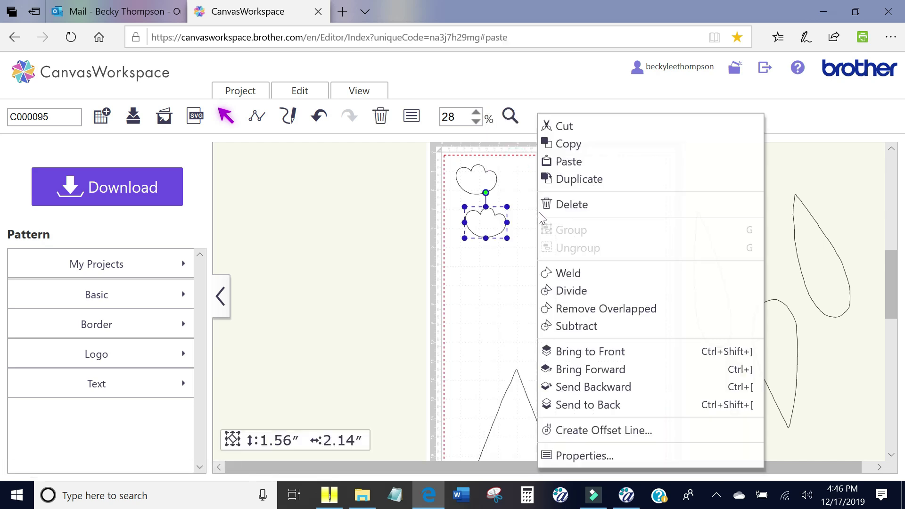
pyautogui.click(565, 164)
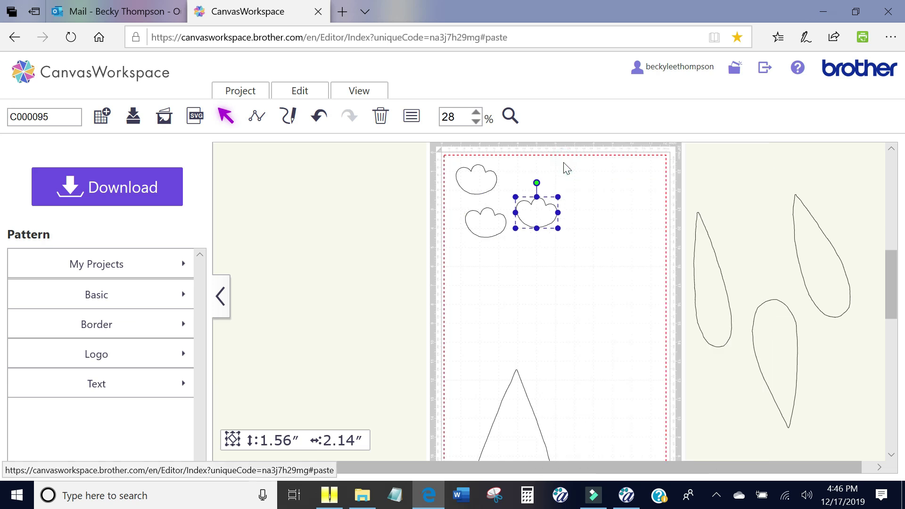
pyautogui.rightClick(589, 220)
pyautogui.click(634, 162)
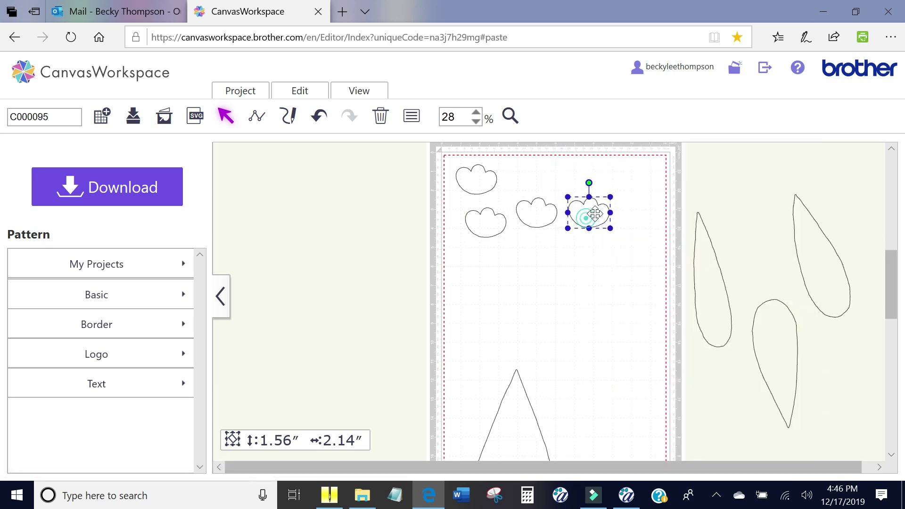
pyautogui.moveTo(586, 217); pyautogui.dragTo(636, 182)
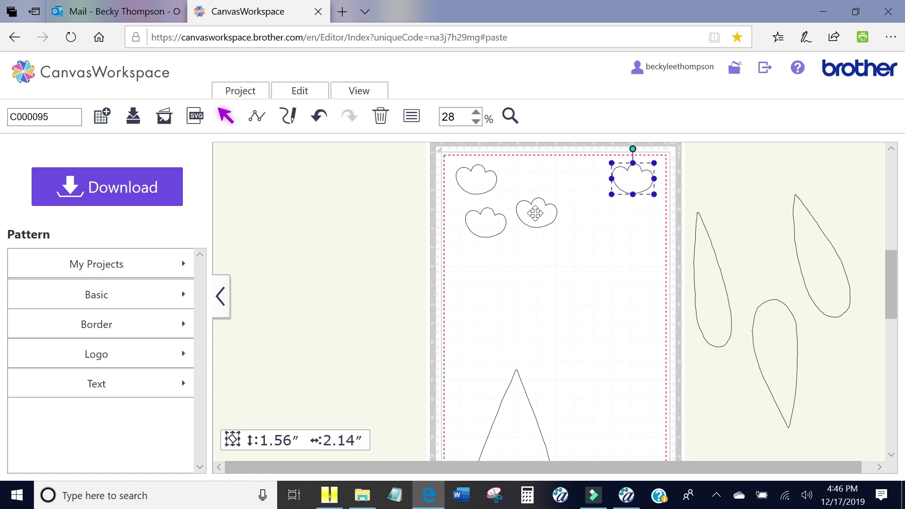
pyautogui.moveTo(536, 214); pyautogui.dragTo(574, 178)
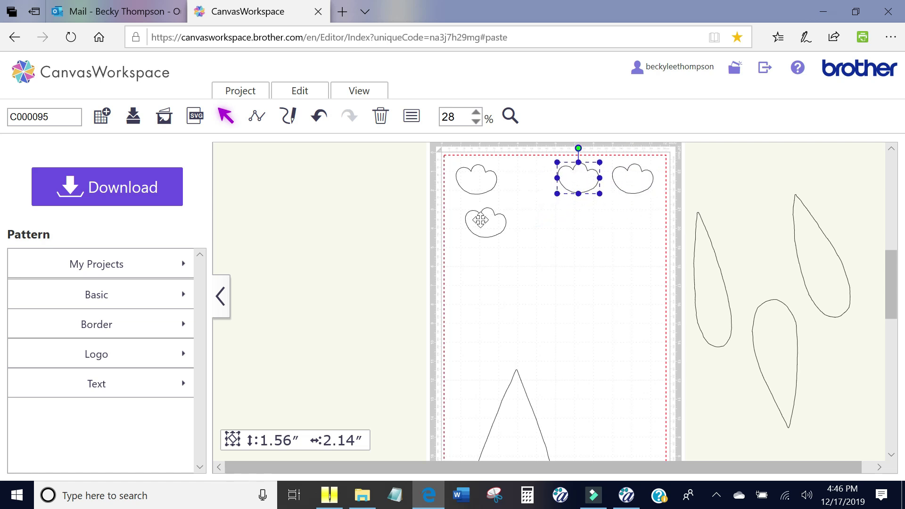
pyautogui.moveTo(488, 223); pyautogui.dragTo(532, 177)
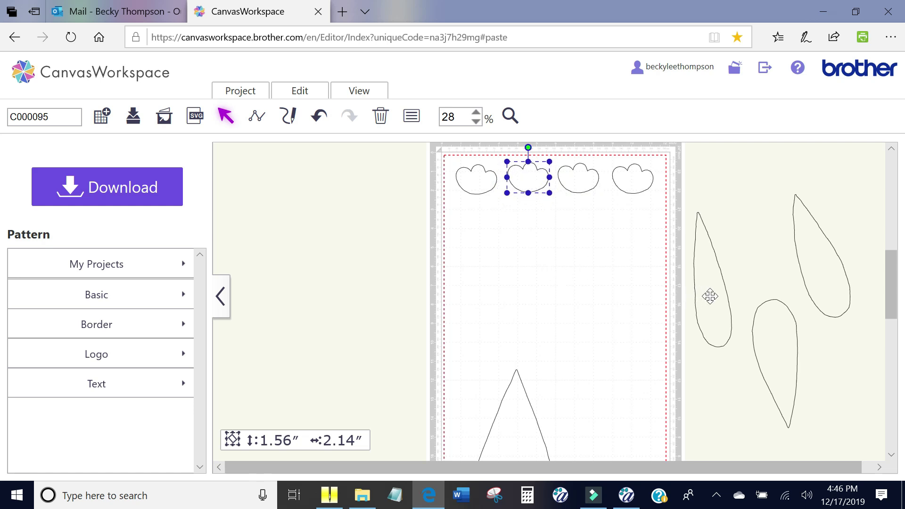
# - Move the 7.09″ × 2.00″ leaf onto the mat below the clouds and mirror it
pyautogui.moveTo(710, 296); pyautogui.dragTo(470, 294)
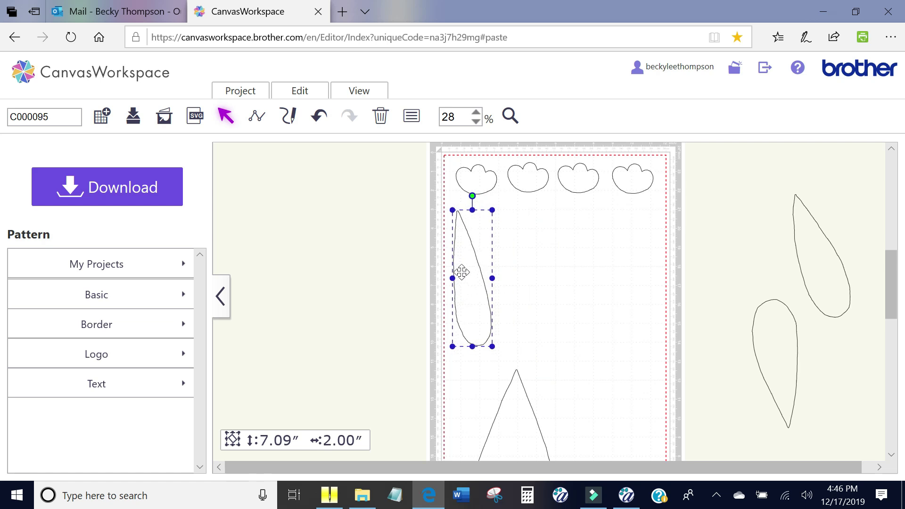
pyautogui.click(301, 90)
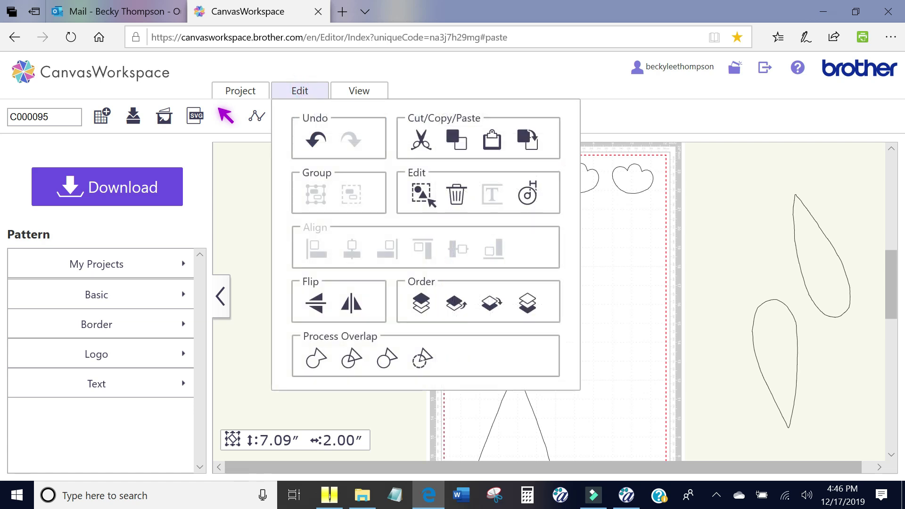
pyautogui.click(353, 299)
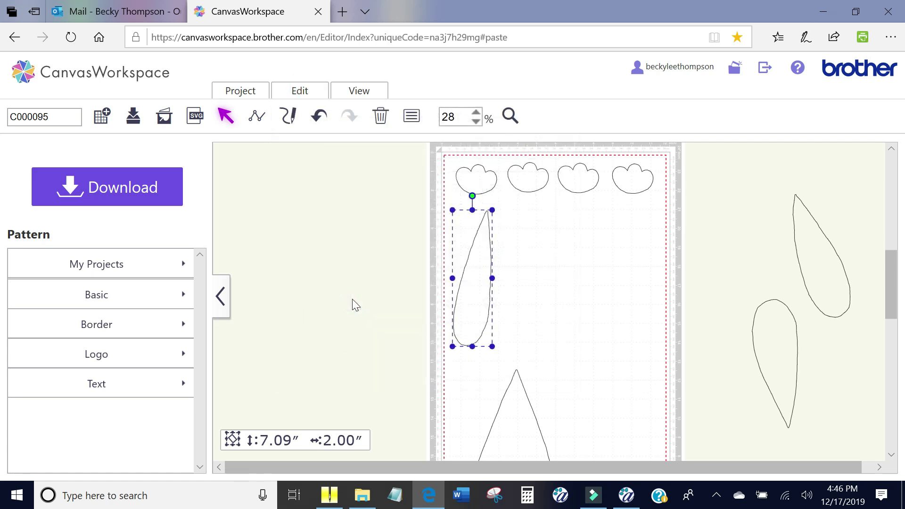
# - Copy the 7.09″ × 2.00″ leaf and paste the copy beside the original below the clouds
pyautogui.click(537, 295)
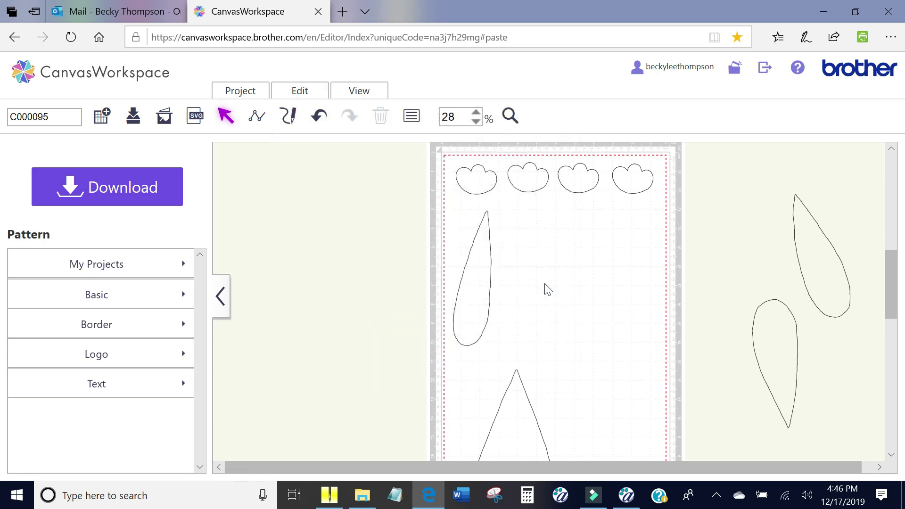
pyautogui.click(473, 265)
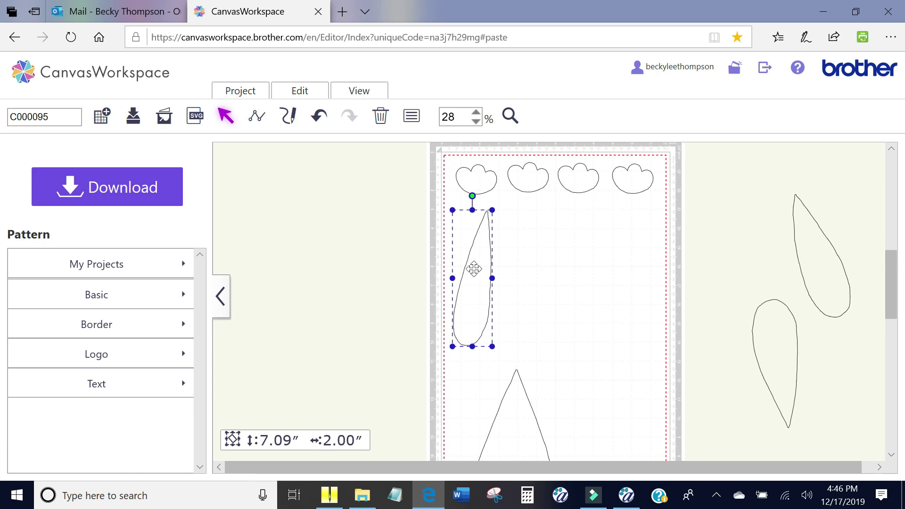
pyautogui.rightClick(474, 268)
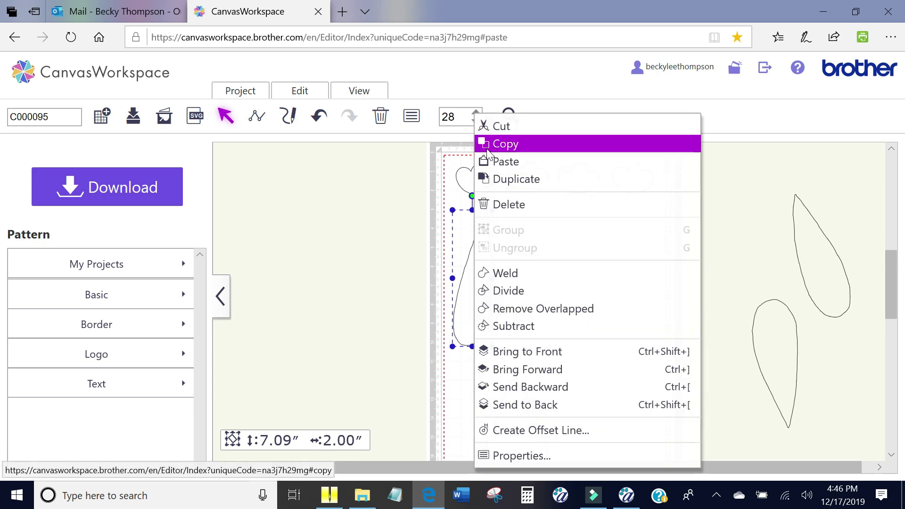
pyautogui.click(513, 144)
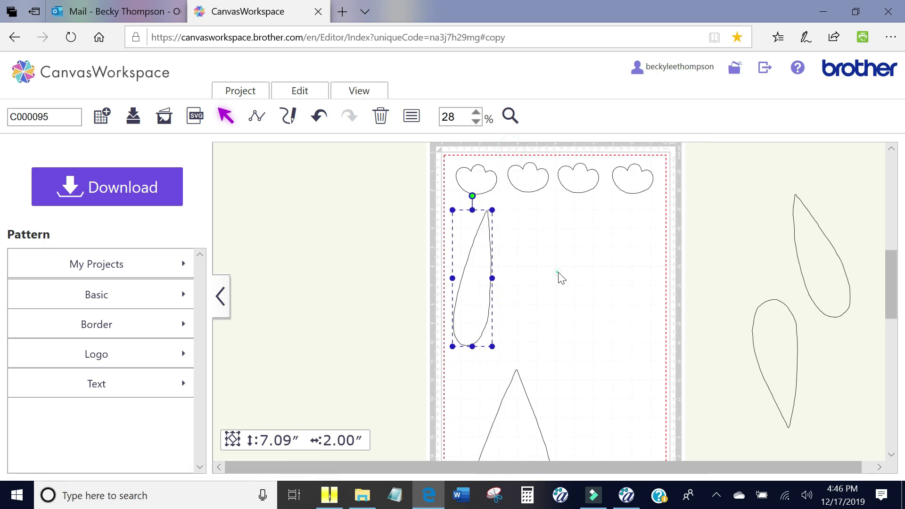
pyautogui.click(543, 262)
pyautogui.rightClick(532, 257)
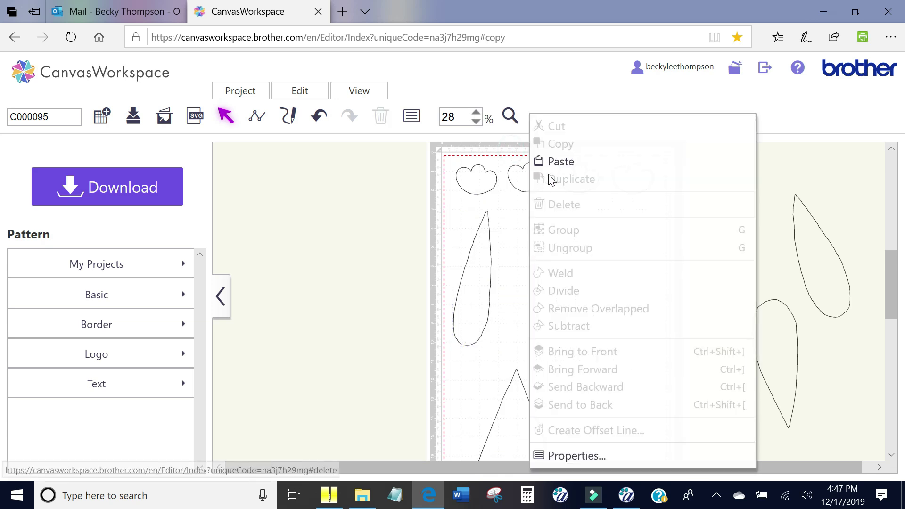
pyautogui.click(561, 161)
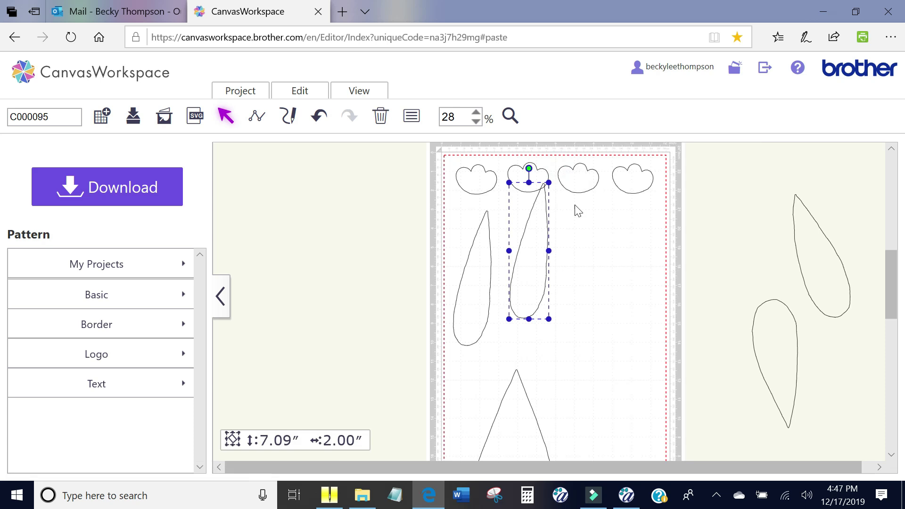
pyautogui.moveTo(535, 263); pyautogui.dragTo(525, 286)
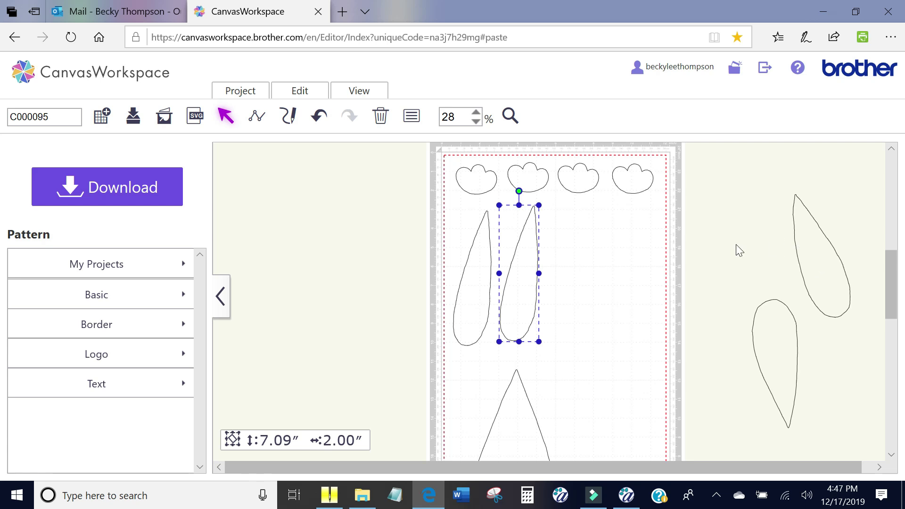
# - Shift teardrops to the mat's lower right and bring the 6.76″ × 2.38″ leaf below the clouds
pyautogui.scroll(-3, 739, 250)
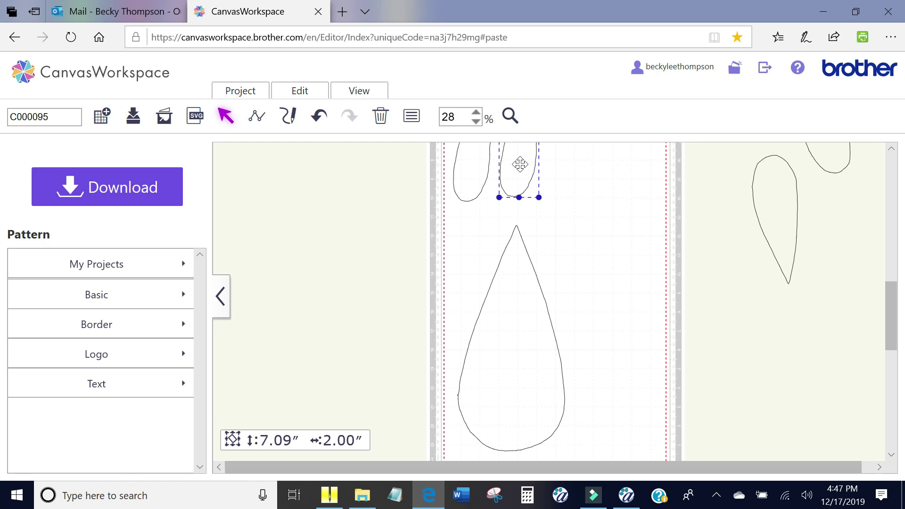
pyautogui.moveTo(522, 167); pyautogui.dragTo(642, 410)
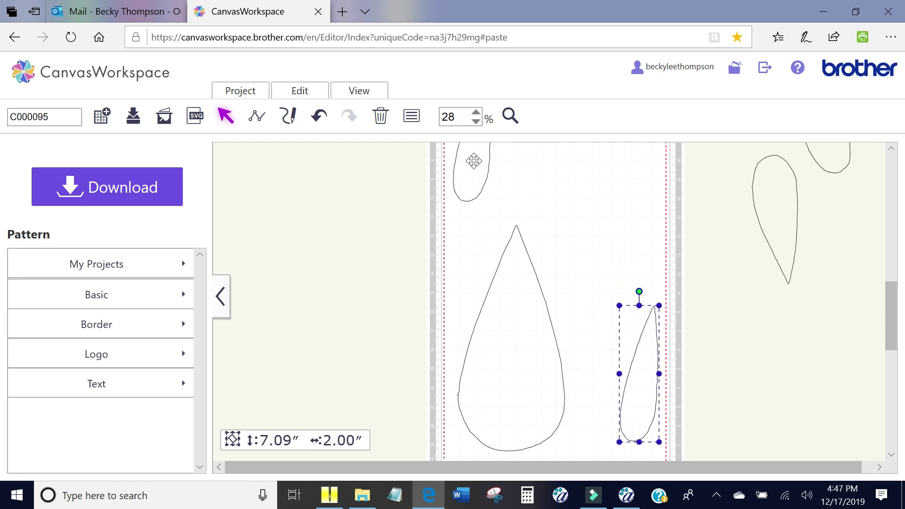
pyautogui.moveTo(474, 161); pyautogui.dragTo(598, 402)
pyautogui.scroll(3, 688, 238)
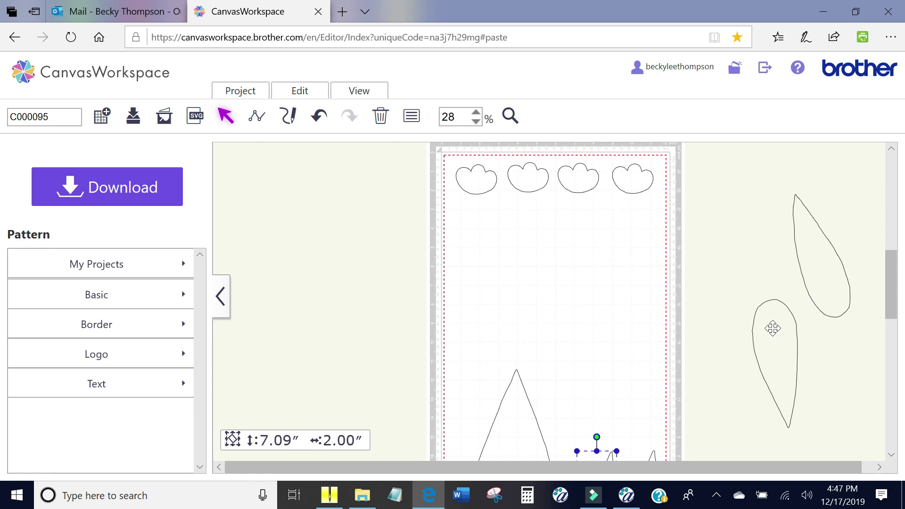
pyautogui.moveTo(772, 329); pyautogui.dragTo(588, 303)
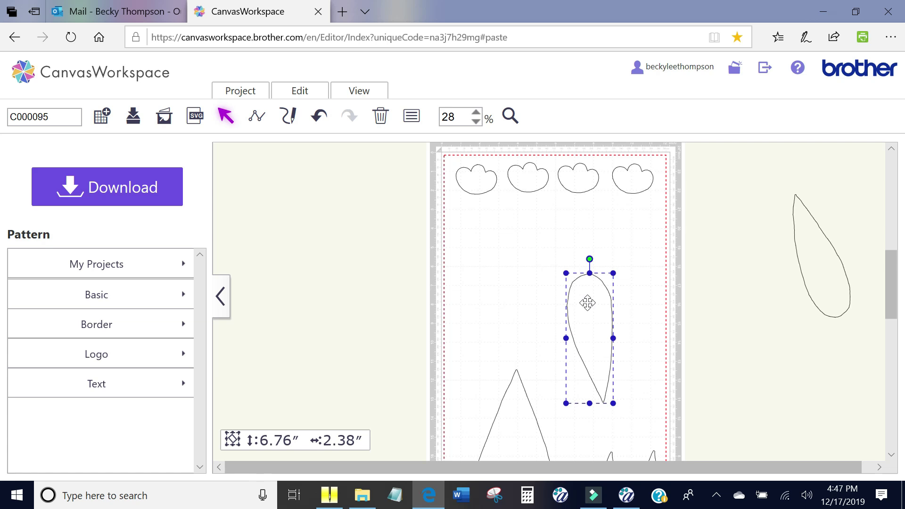
# - Mirror the 6.76″ × 2.38″ leaf horizontally
pyautogui.rightClick(587, 302)
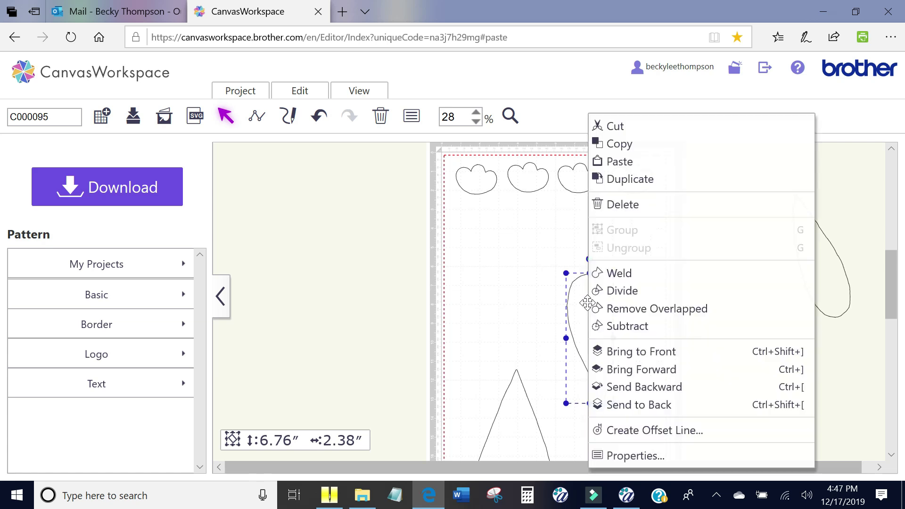
pyautogui.click(553, 305)
pyautogui.click(590, 291)
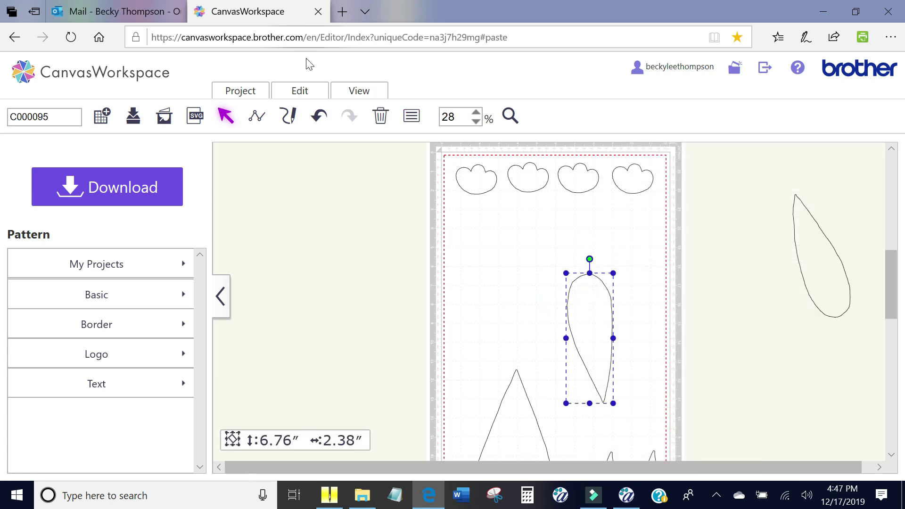
pyautogui.click(299, 90)
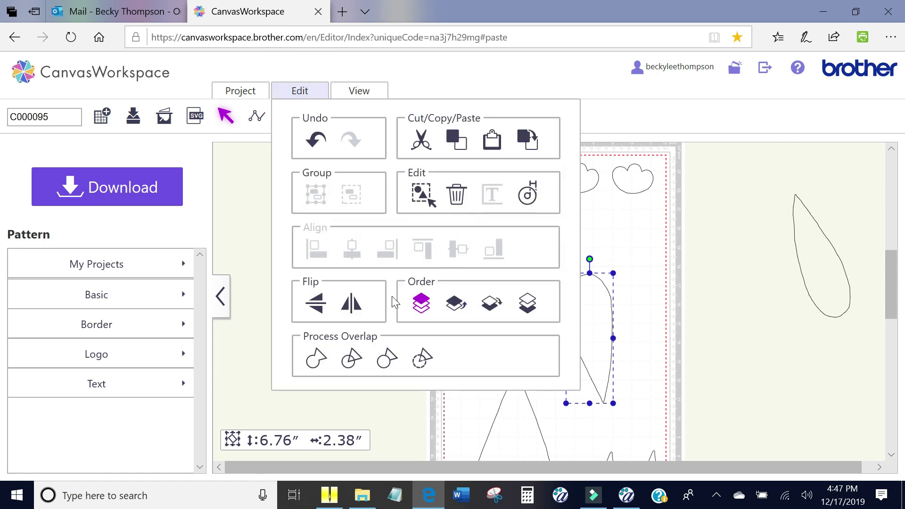
pyautogui.click(351, 303)
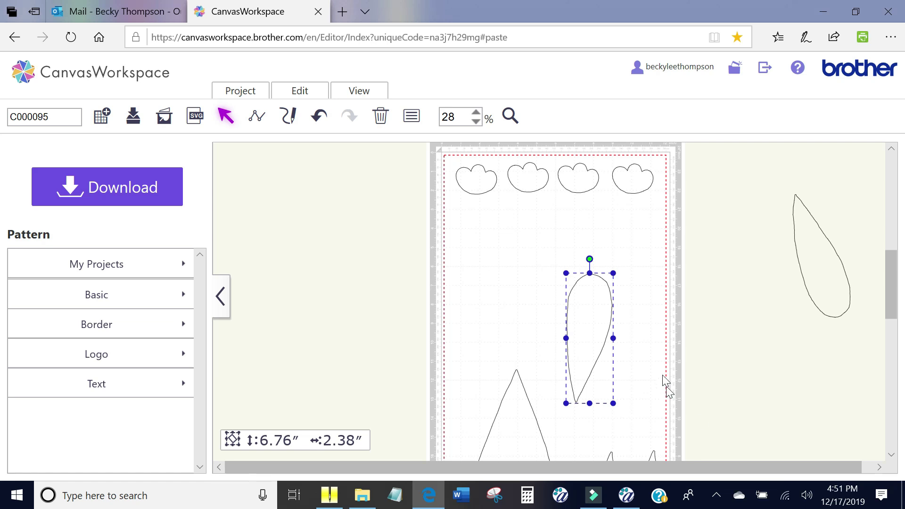
# - Copy the mirrored leaf and paste the copy beside the original
pyautogui.click(645, 365)
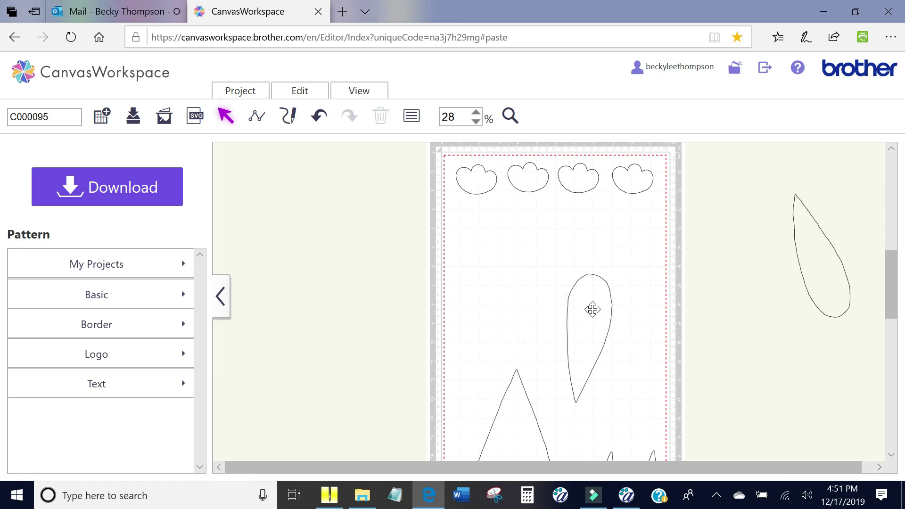
pyautogui.click(593, 309)
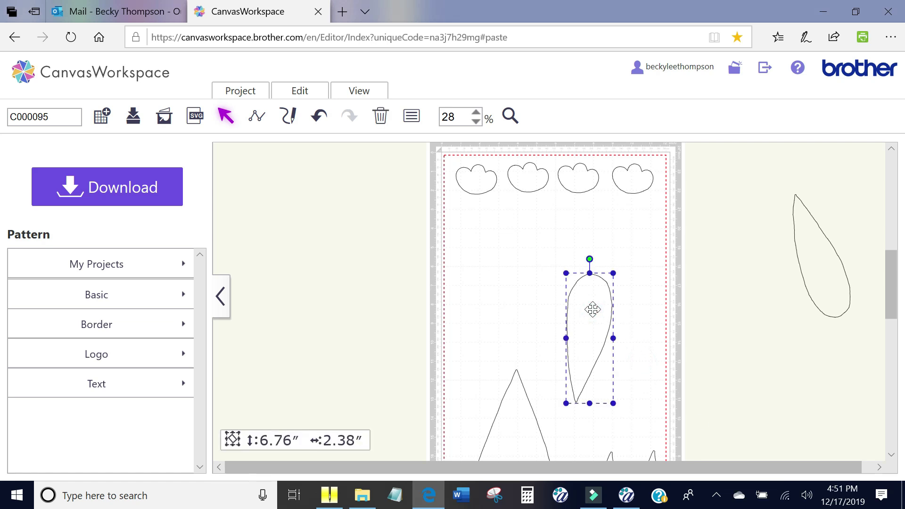
pyautogui.rightClick(593, 310)
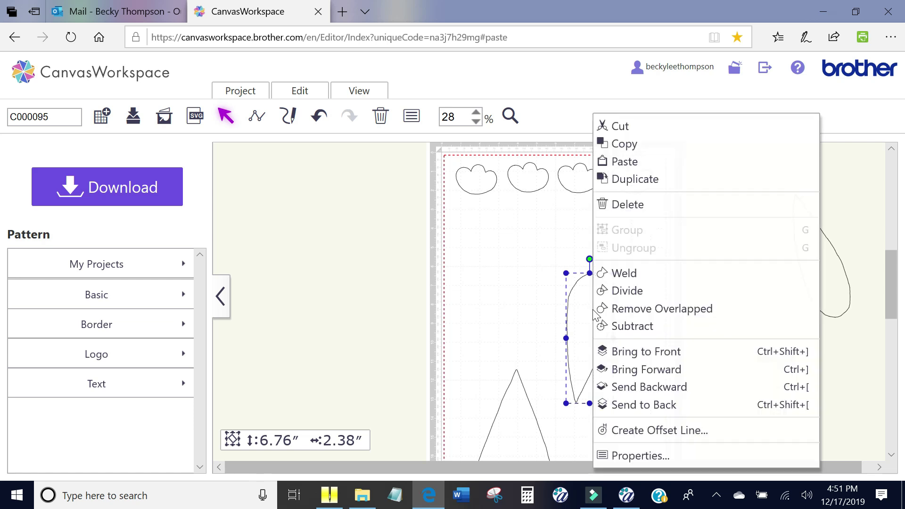
pyautogui.click(655, 143)
pyautogui.click(642, 295)
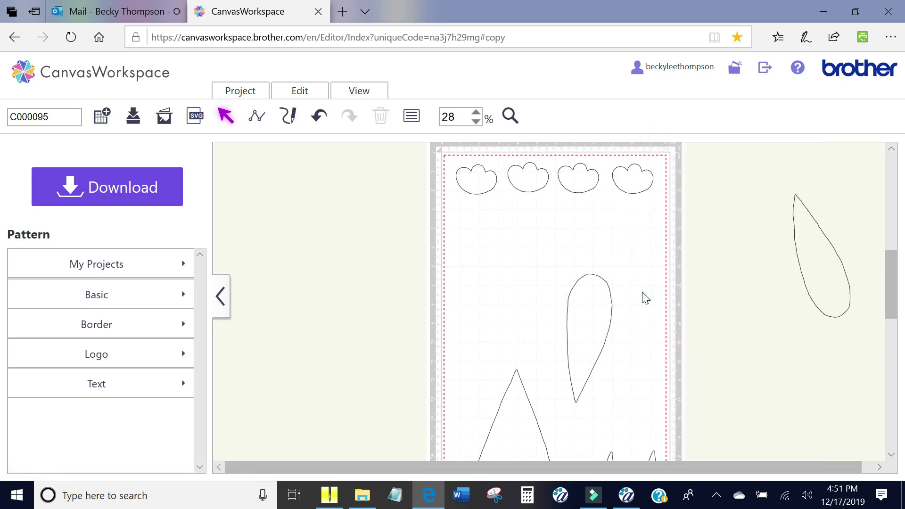
pyautogui.rightClick(642, 292)
pyautogui.click(699, 165)
pyautogui.moveTo(640, 269); pyautogui.dragTo(636, 327)
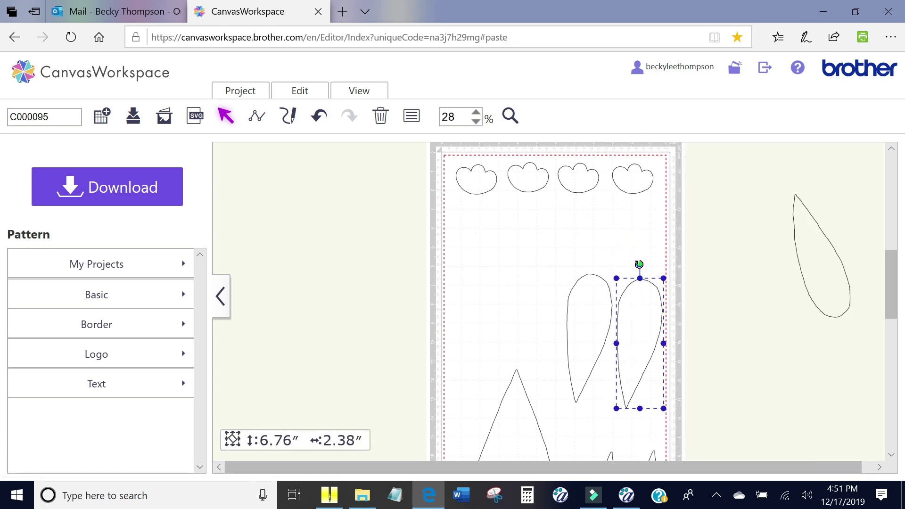
# - Rotate the copied leaf 180° and align it alongside the left leaf
pyautogui.moveTo(640, 264); pyautogui.dragTo(643, 366)
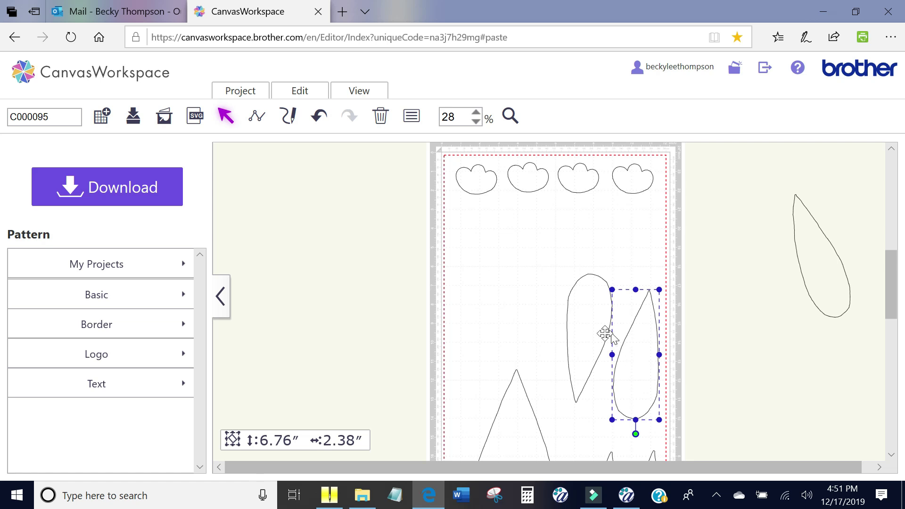
pyautogui.moveTo(586, 331); pyautogui.dragTo(587, 351)
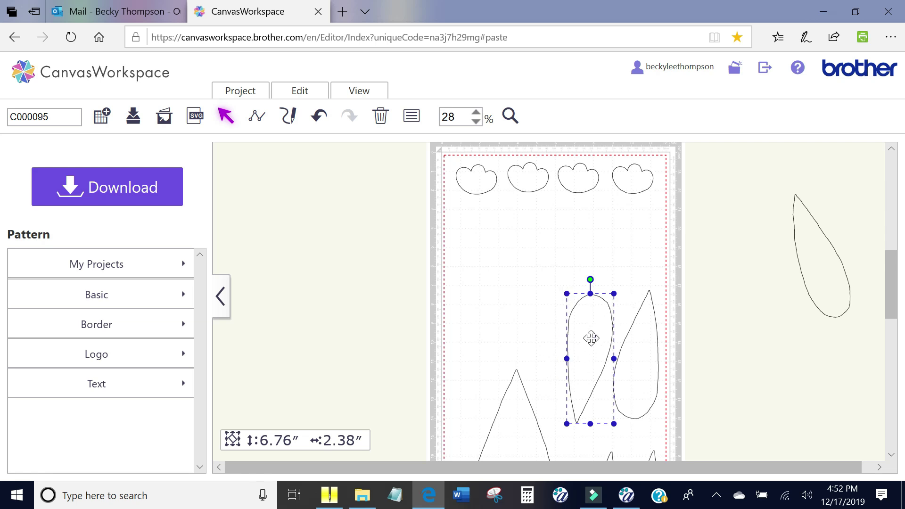
pyautogui.moveTo(591, 338); pyautogui.dragTo(592, 323)
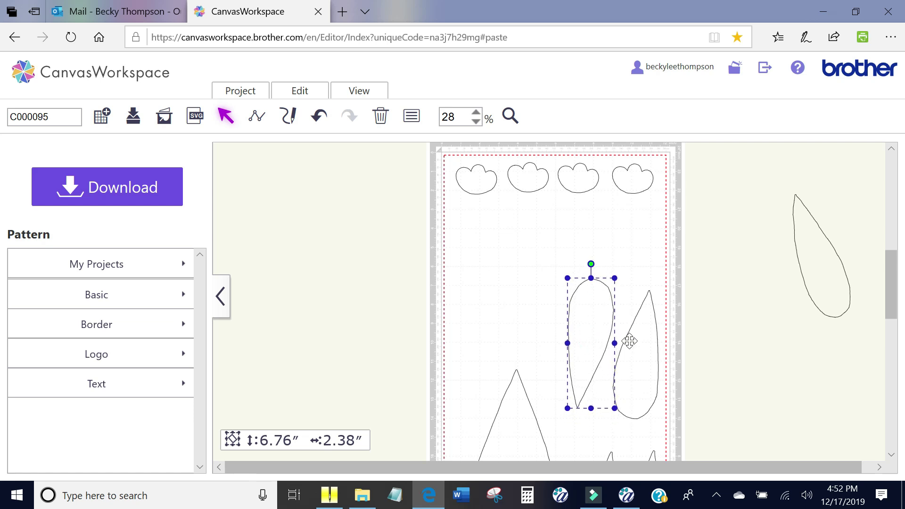
pyautogui.moveTo(641, 348)
pyautogui.mouseDown()
pyautogui.moveTo(644, 331)
pyautogui.moveTo(637, 335)
pyautogui.mouseUp()
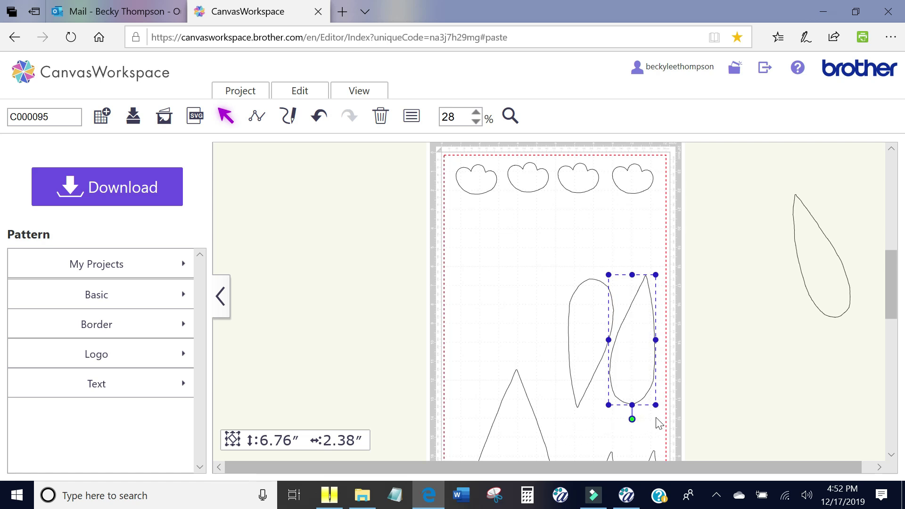
pyautogui.click(655, 429)
# - Nudge the large teardrop and middle leaf so the pieces nest near the mat's bottom
pyautogui.scroll(-5, 697, 360)
pyautogui.scroll(1, 697, 363)
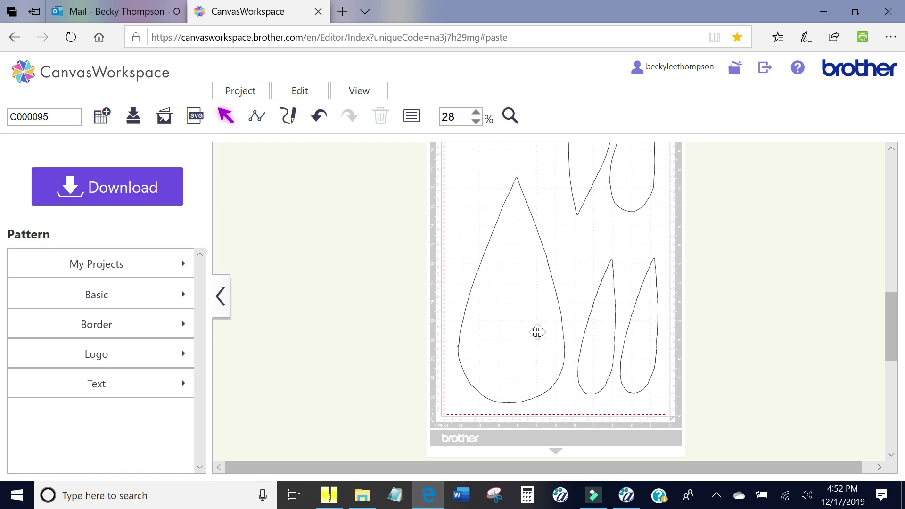
pyautogui.moveTo(537, 333); pyautogui.dragTo(536, 335)
pyautogui.click(730, 271)
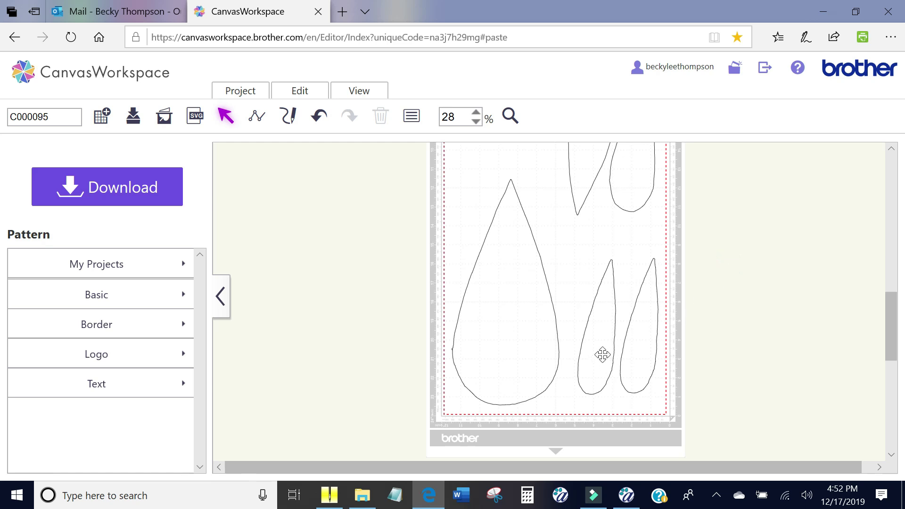
pyautogui.moveTo(603, 355); pyautogui.dragTo(606, 352)
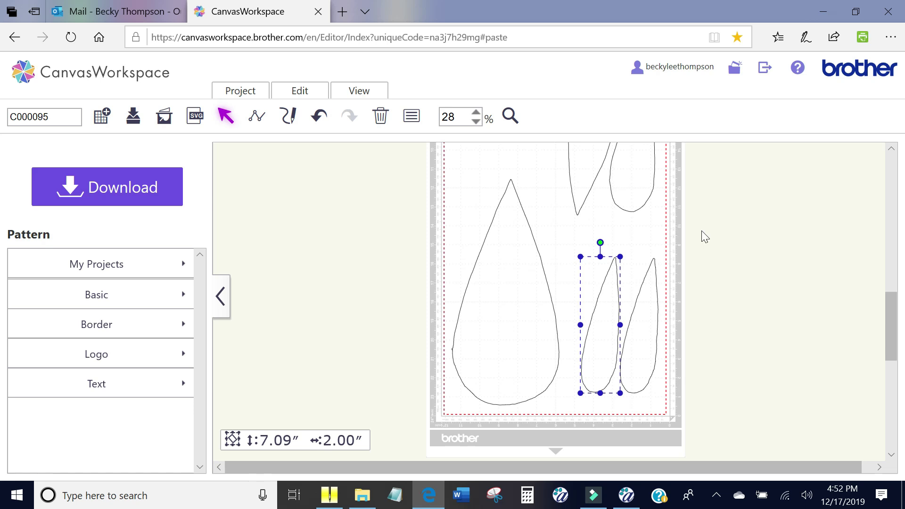
pyautogui.click(659, 233)
pyautogui.scroll(5, 660, 234)
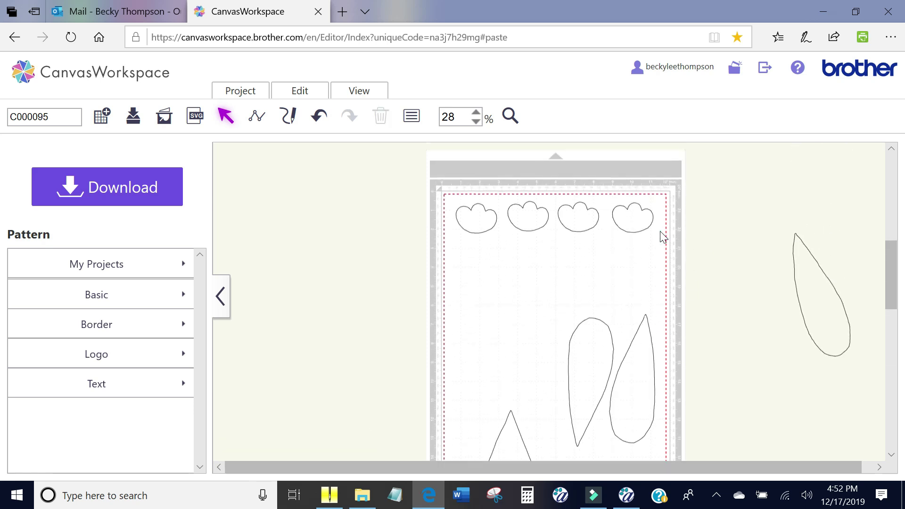
pyautogui.scroll(-1, 664, 237)
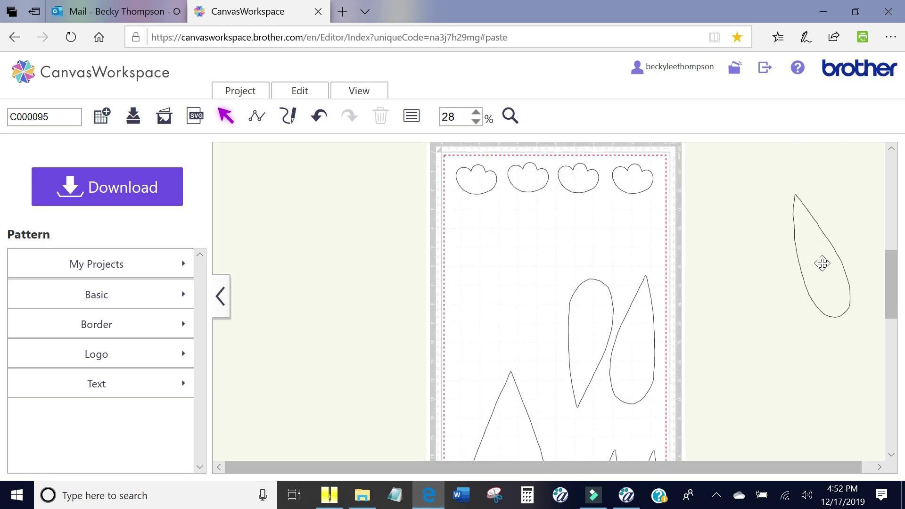
# - Move the off-mat teardrop to the mat's upper left below the clouds and flip it horizontally
pyautogui.moveTo(821, 262); pyautogui.dragTo(481, 282)
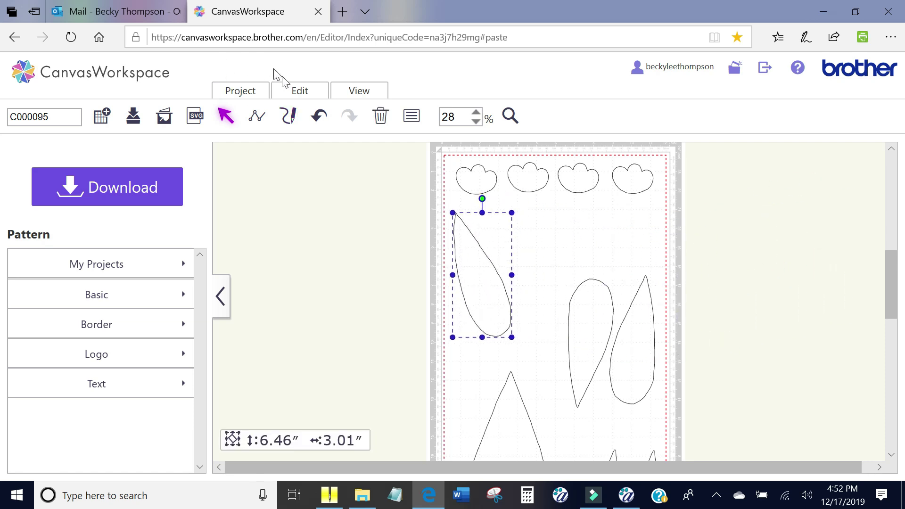
pyautogui.click(299, 92)
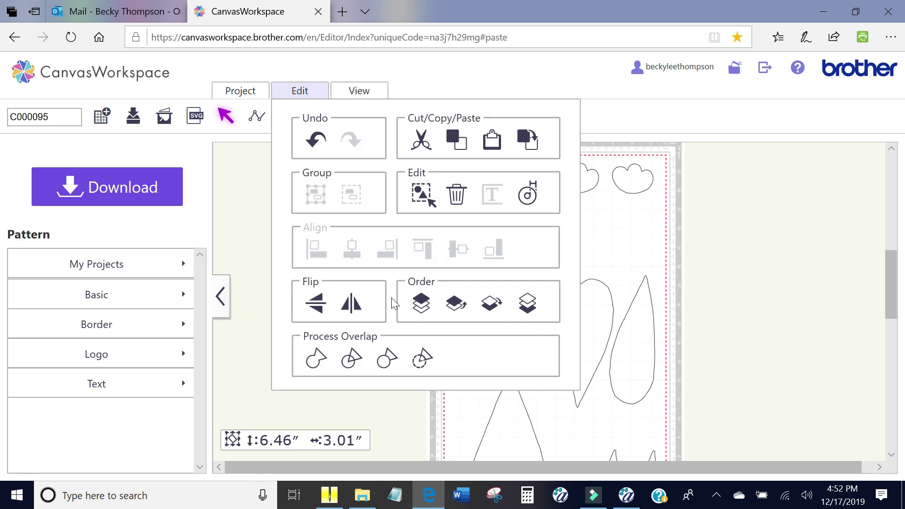
pyautogui.click(353, 303)
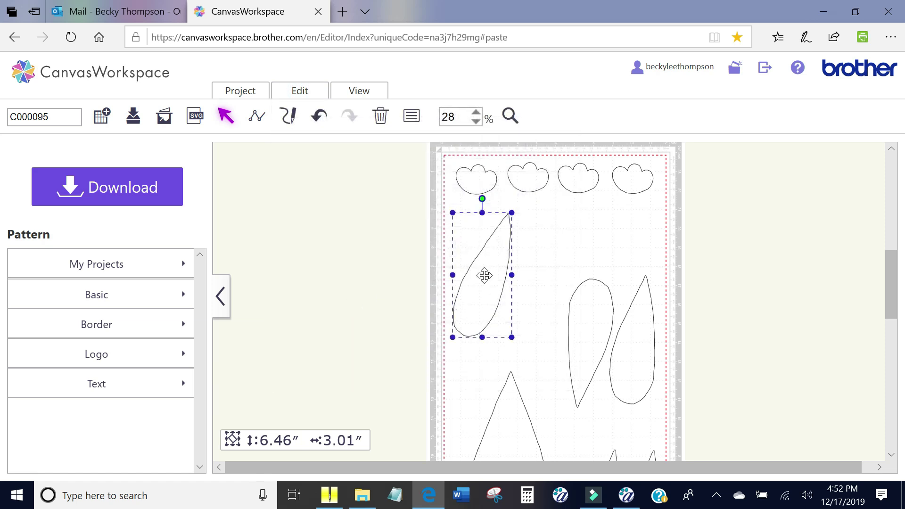
# - Copy the mirrored teardrop and bring up the paste menu on an empty spot of the mat
pyautogui.click(530, 281)
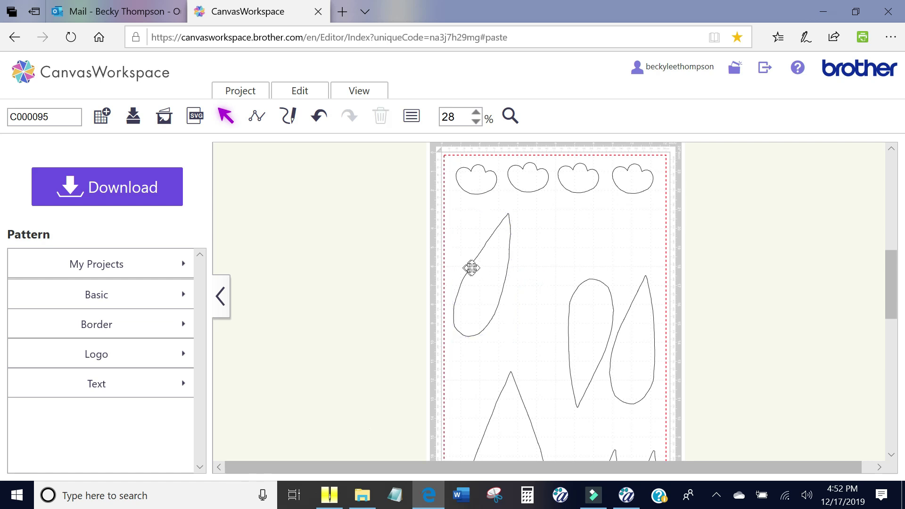
pyautogui.click(477, 270)
pyautogui.rightClick(477, 273)
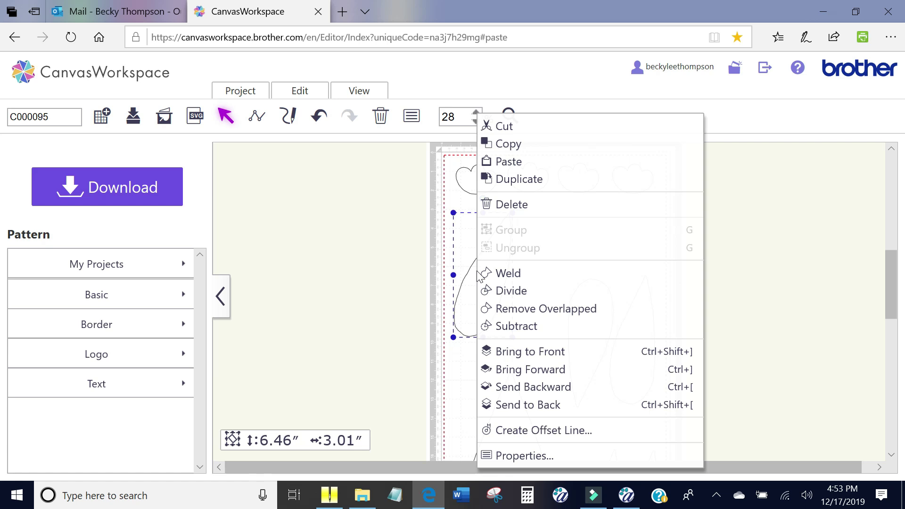
pyautogui.click(508, 144)
pyautogui.click(541, 237)
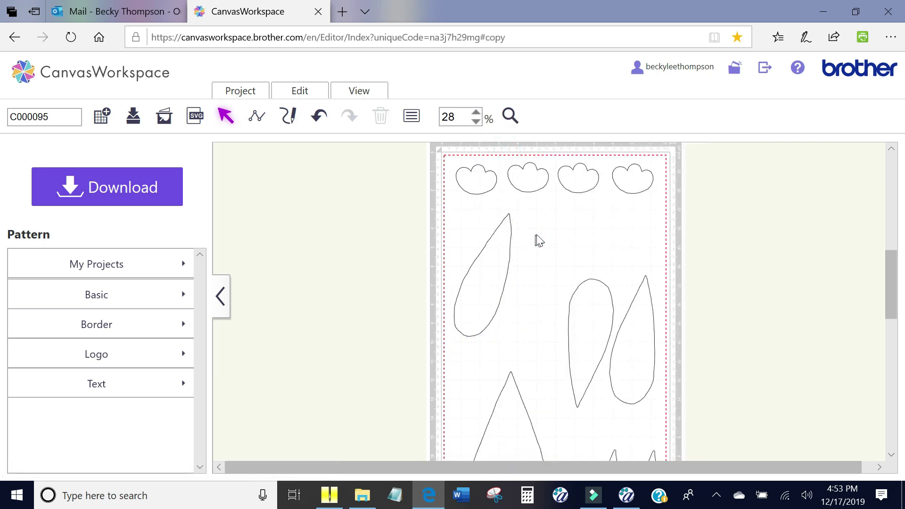
pyautogui.rightClick(540, 235)
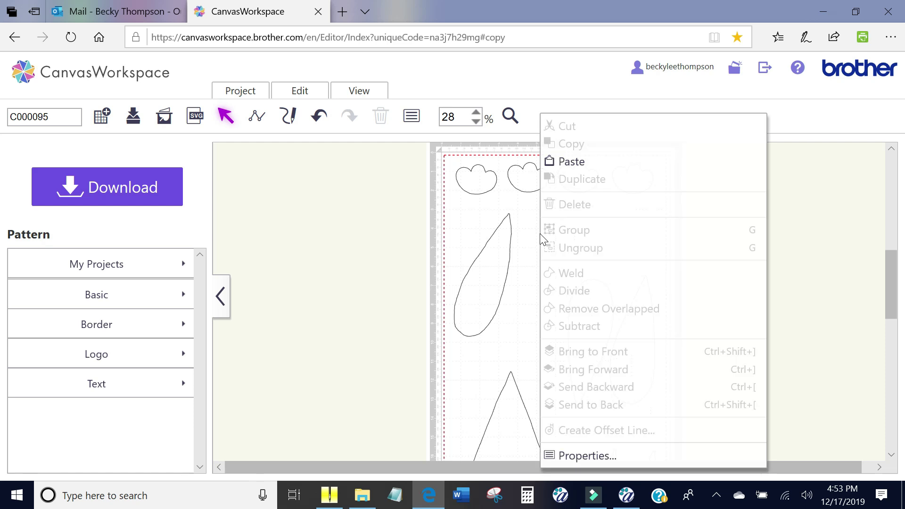
# - Paste a copy of the teardrop, move it lower and rotate it 180 degrees
pyautogui.click(572, 162)
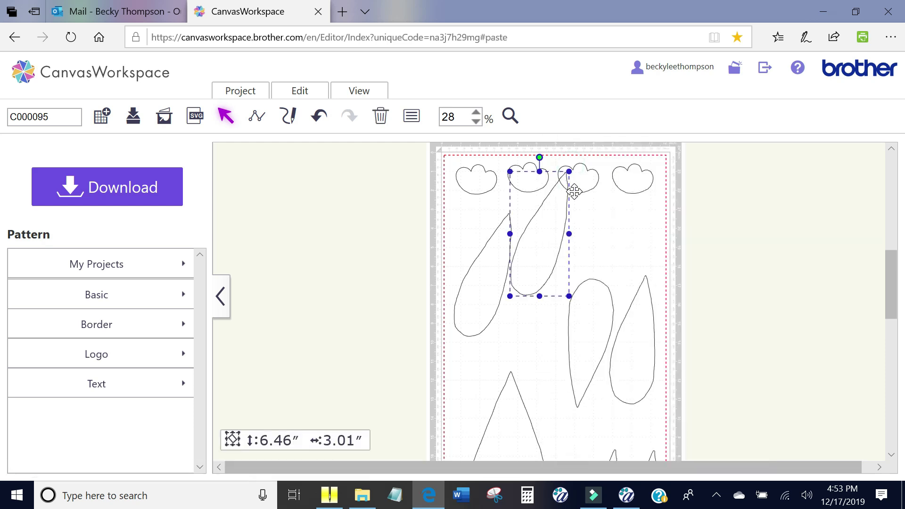
pyautogui.moveTo(549, 233); pyautogui.dragTo(549, 278)
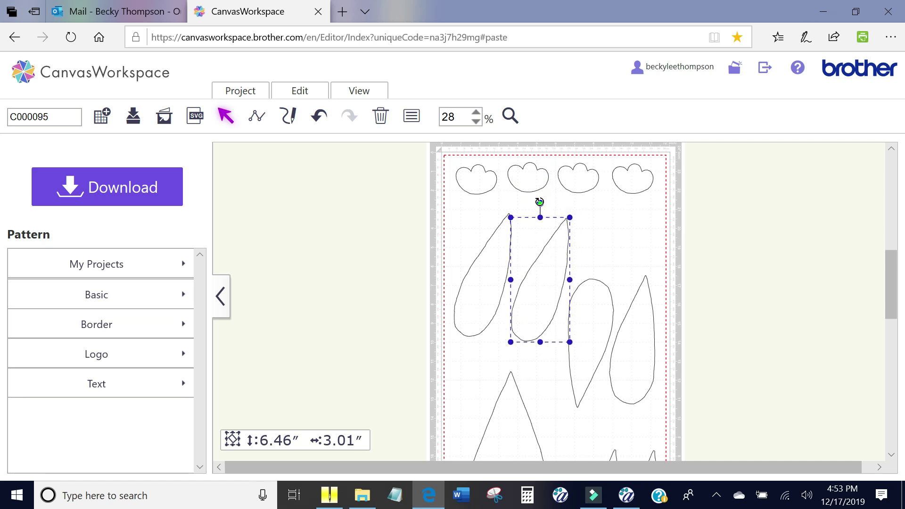
pyautogui.moveTo(541, 203); pyautogui.dragTo(540, 355)
# - Undo a stray tilt of the left teardrop, then rotate the middle teardrop upright beside it
pyautogui.click(481, 285)
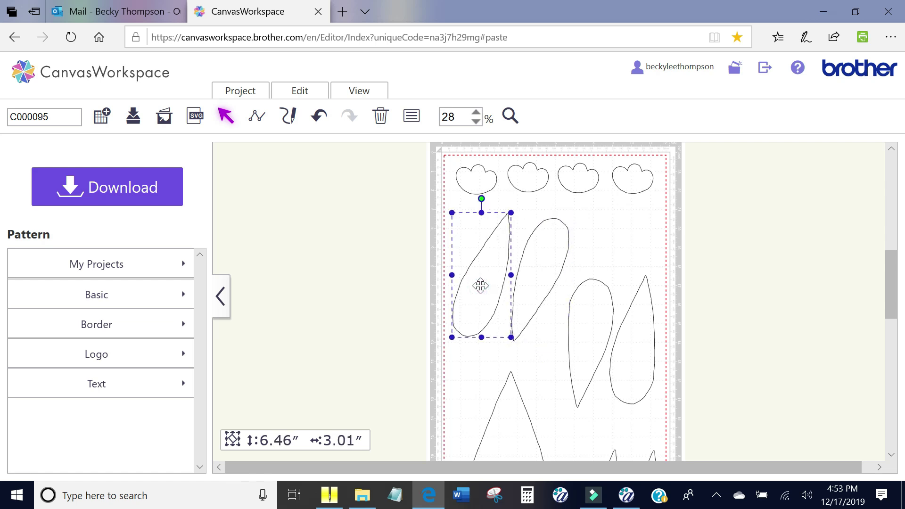
pyautogui.moveTo(482, 198); pyautogui.dragTo(454, 202)
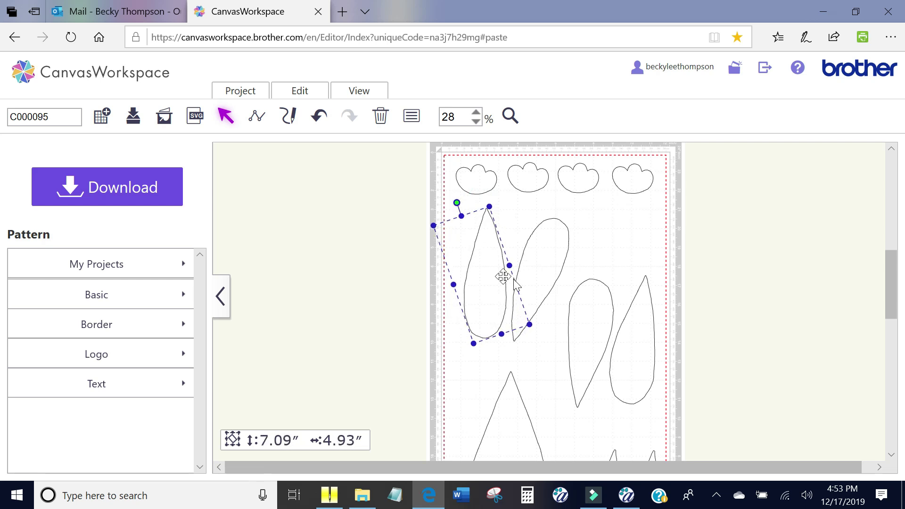
pyautogui.hotkey('ctrl', 'z')
pyautogui.hotkey('ctrl', 'z')
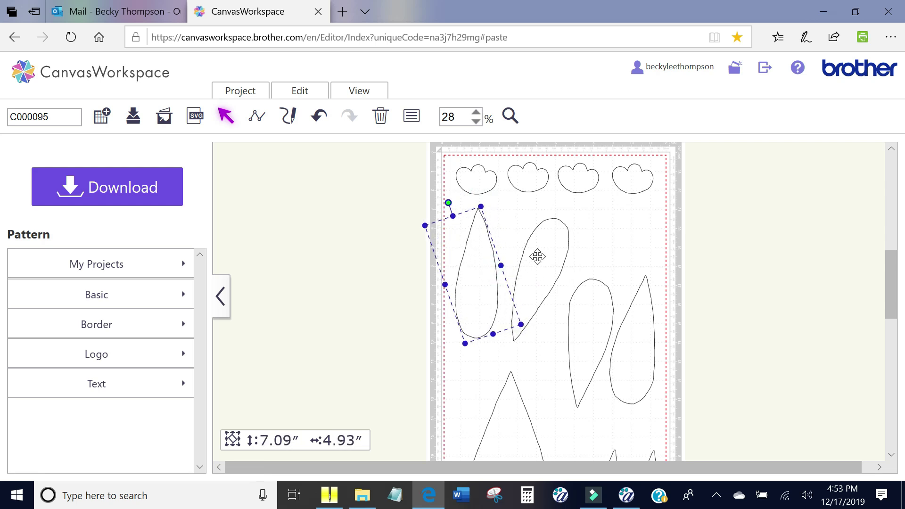
pyautogui.click(542, 257)
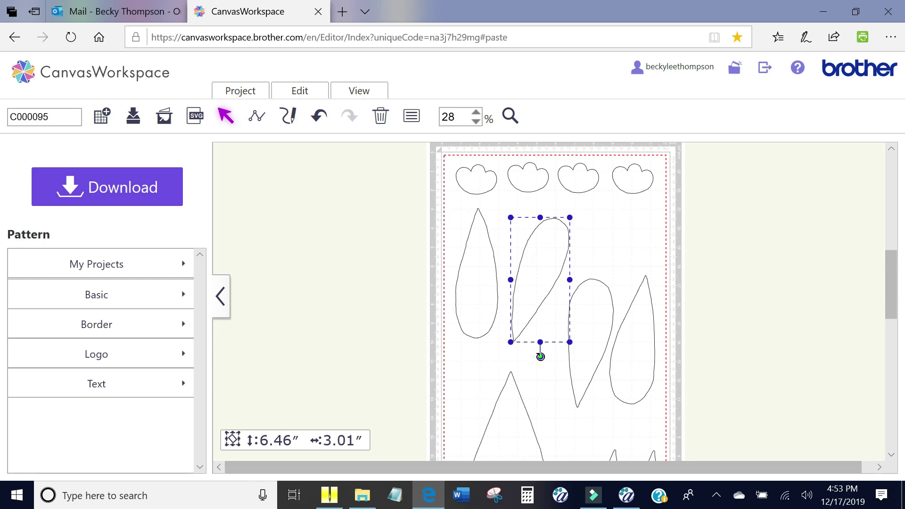
pyautogui.moveTo(541, 357); pyautogui.dragTo(570, 367)
pyautogui.moveTo(539, 269)
pyautogui.mouseDown()
pyautogui.moveTo(527, 262)
pyautogui.moveTo(477, 279)
pyautogui.moveTo(532, 273)
pyautogui.moveTo(530, 282)
pyautogui.mouseUp()
pyautogui.click(717, 239)
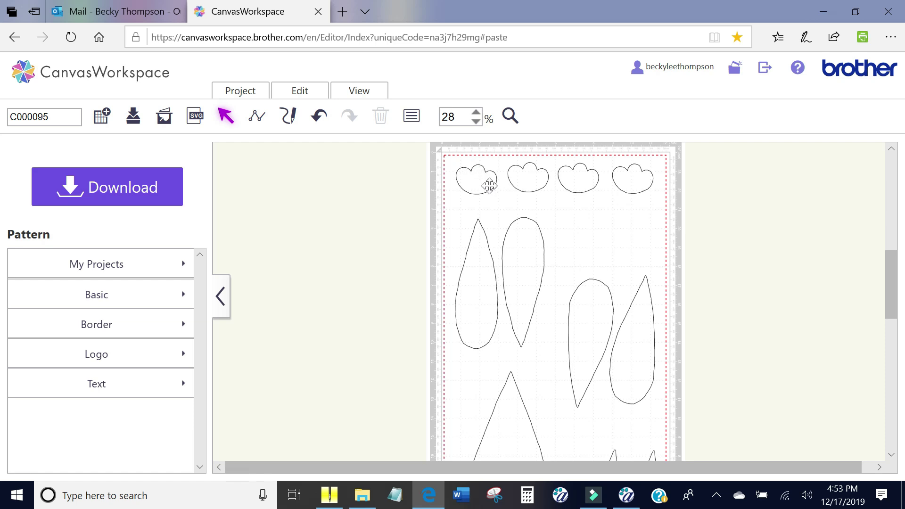
# - Nudge each of the four flower shapes so they sit evenly spaced across the mat's top edge
pyautogui.click(468, 176)
pyautogui.click(478, 179)
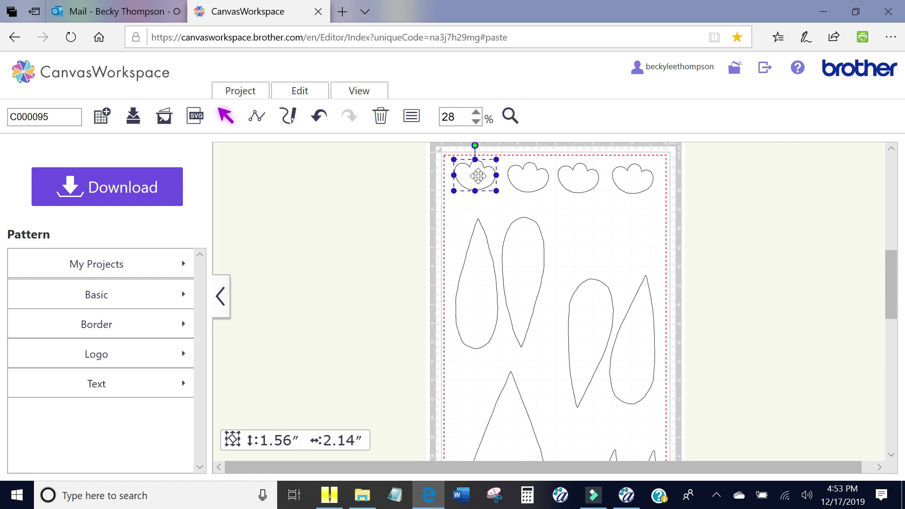
pyautogui.moveTo(478, 176); pyautogui.dragTo(631, 182)
pyautogui.click(530, 180)
pyautogui.click(581, 186)
pyautogui.click(634, 183)
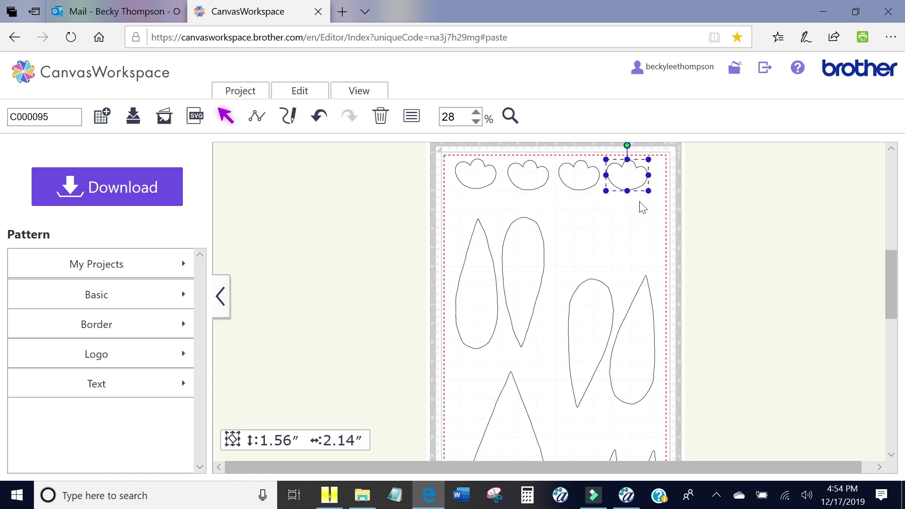
pyautogui.click(633, 220)
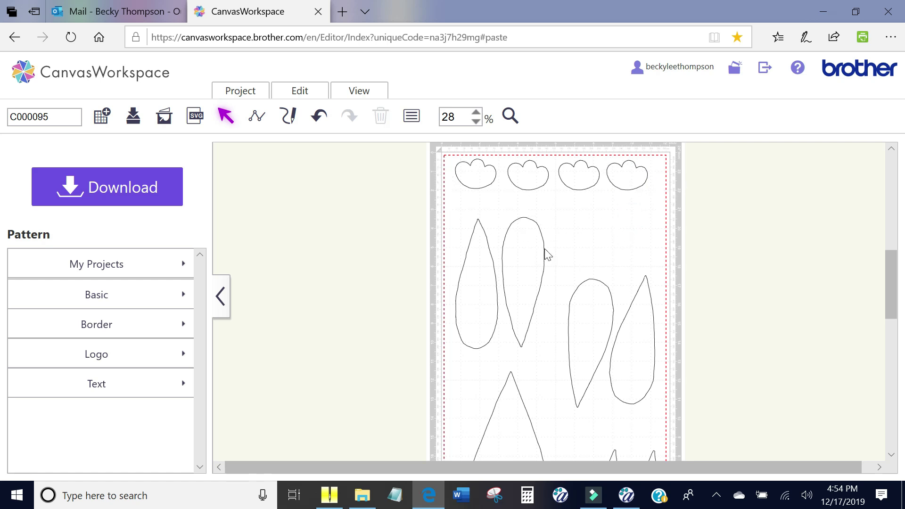
pyautogui.scroll(-7, 748, 231)
pyautogui.scroll(7, 739, 230)
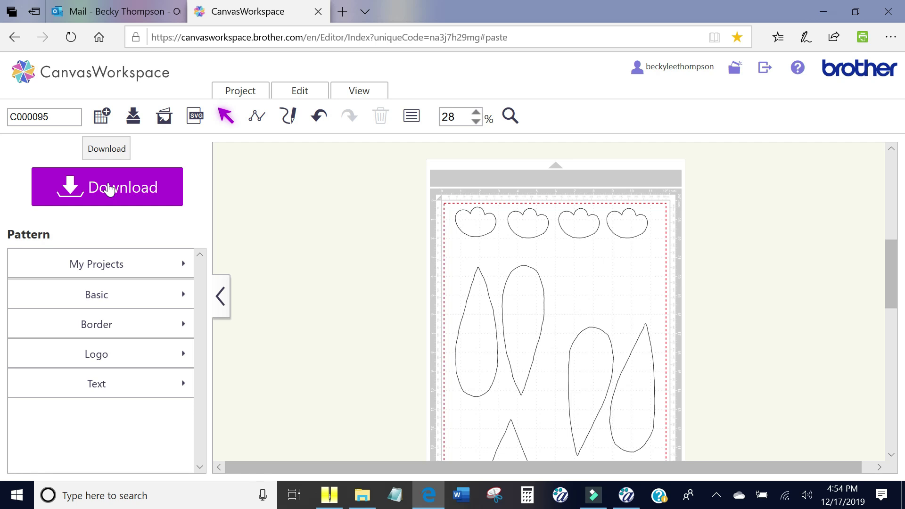
# - Send the pattern to the machine with ScanNCut Transfer and close the transfer-ready message
pyautogui.click(109, 188)
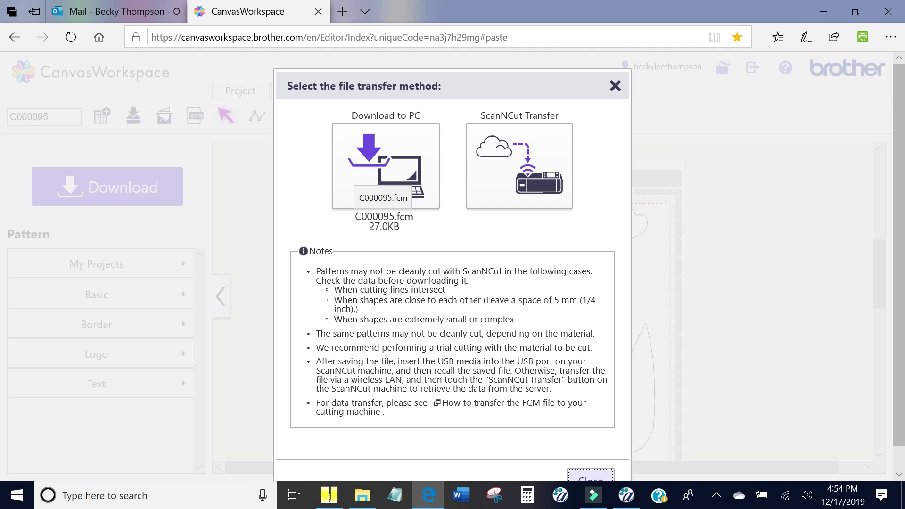
pyautogui.click(518, 158)
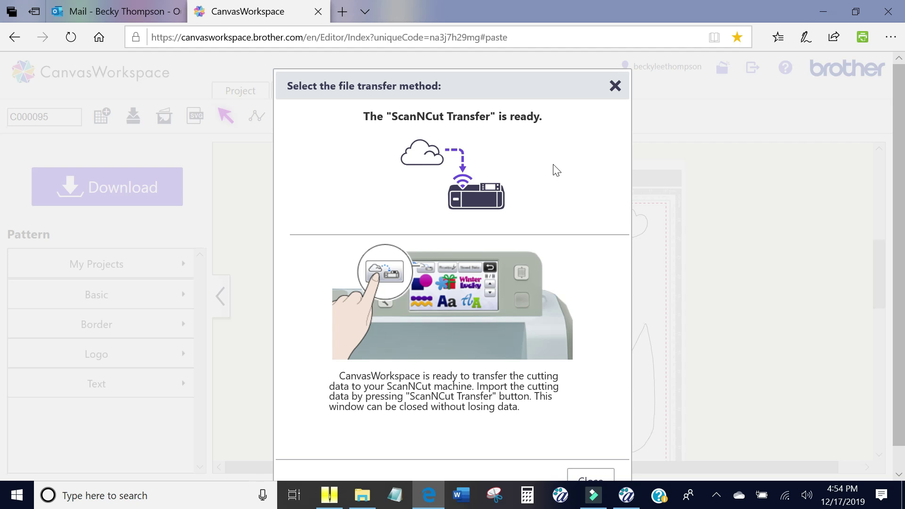
pyautogui.scroll(-1, 556, 170)
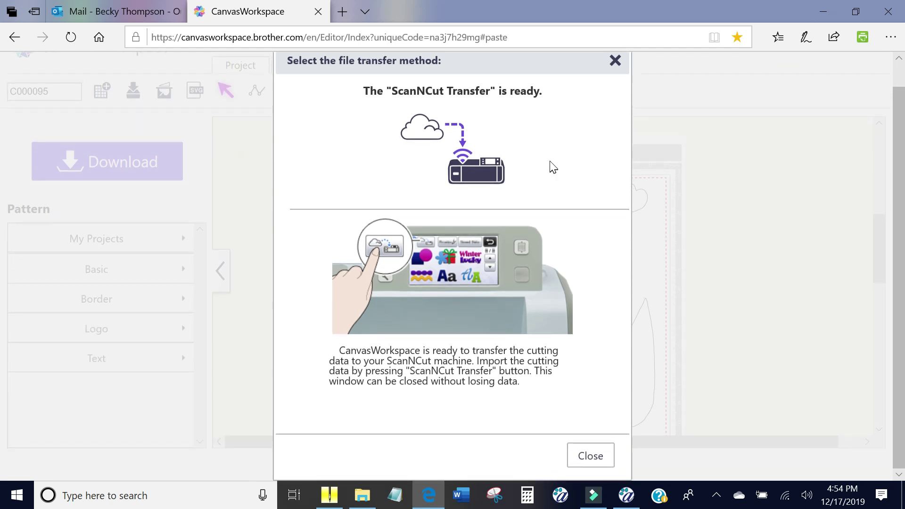
pyautogui.click(587, 457)
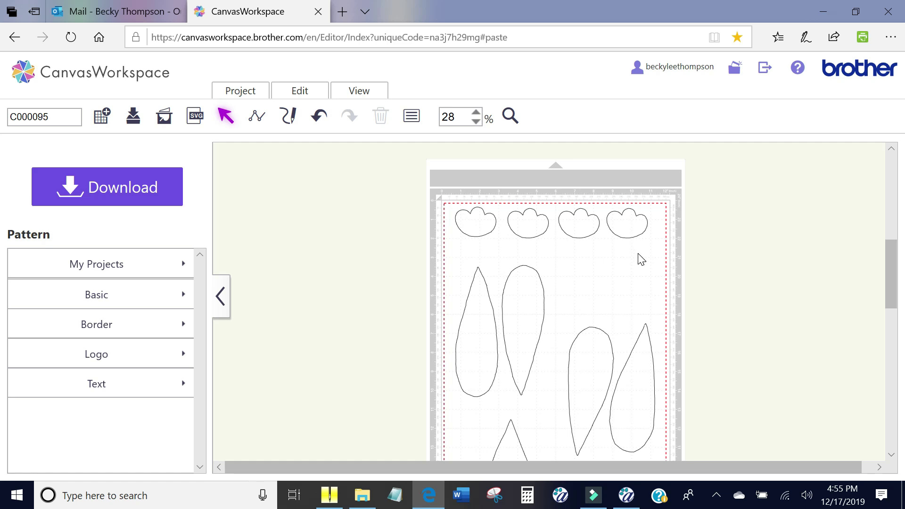
pyautogui.scroll(-3, 640, 258)
pyautogui.scroll(-5, 640, 259)
pyautogui.scroll(7, 638, 260)
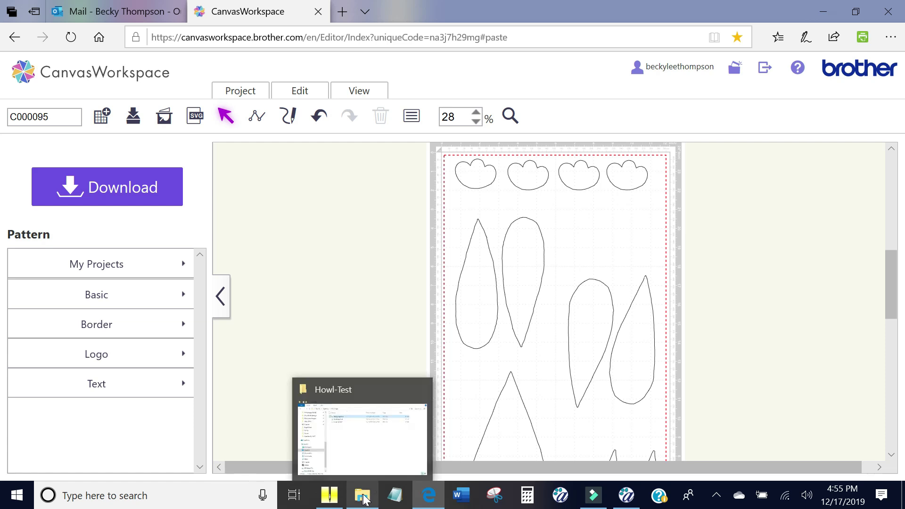
# - Bring the Howl-Test Explorer window forward and navigate via Desktop to the Documents folder
pyautogui.click(364, 498)
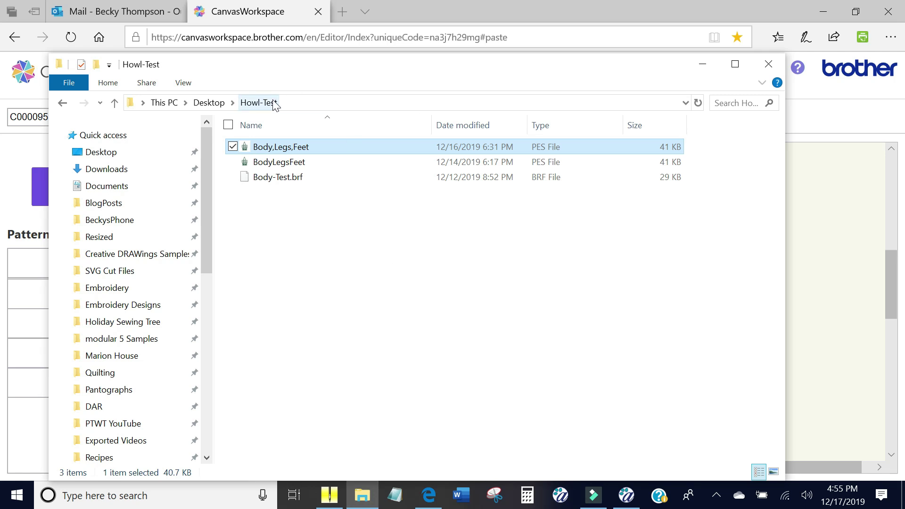
pyautogui.click(210, 105)
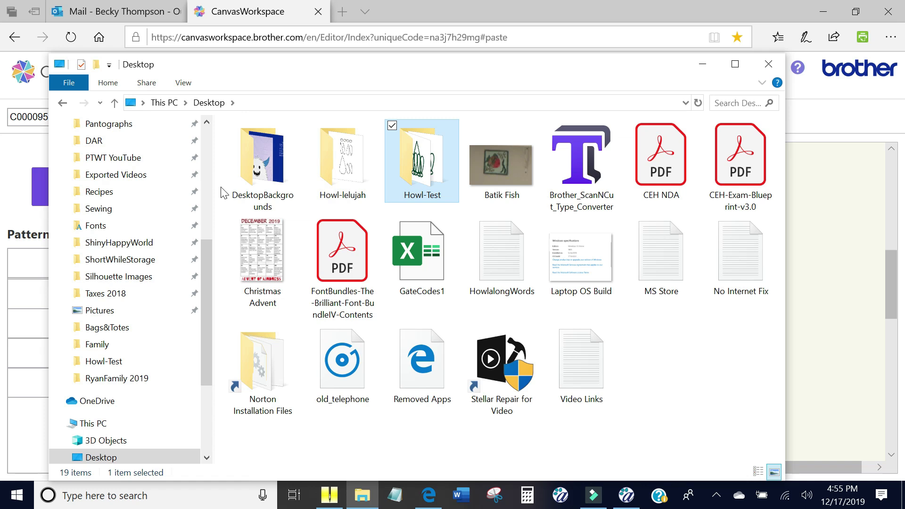
pyautogui.moveTo(205, 268); pyautogui.dragTo(238, 330)
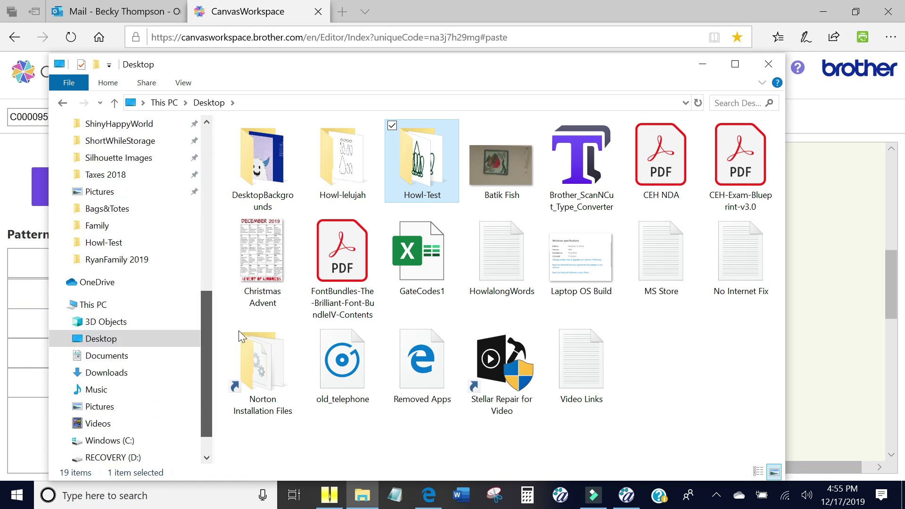
pyautogui.click(108, 357)
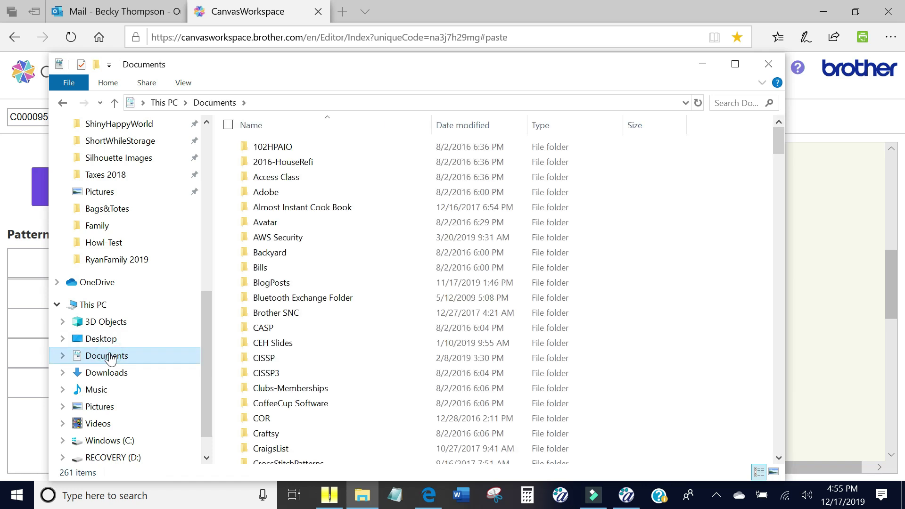
# - Scroll through Documents to locate the Quilting folder
pyautogui.scroll(-3, 405, 217)
pyautogui.scroll(-1, 409, 218)
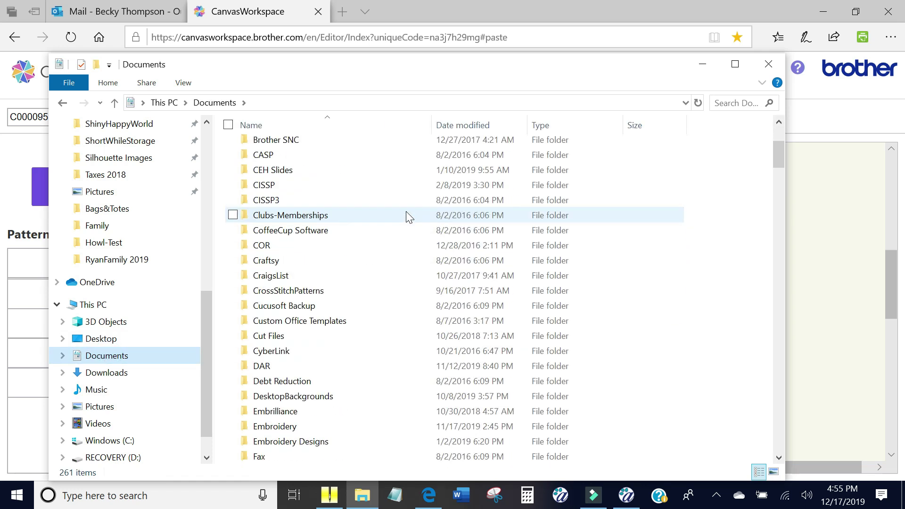
pyautogui.scroll(-3, 391, 216)
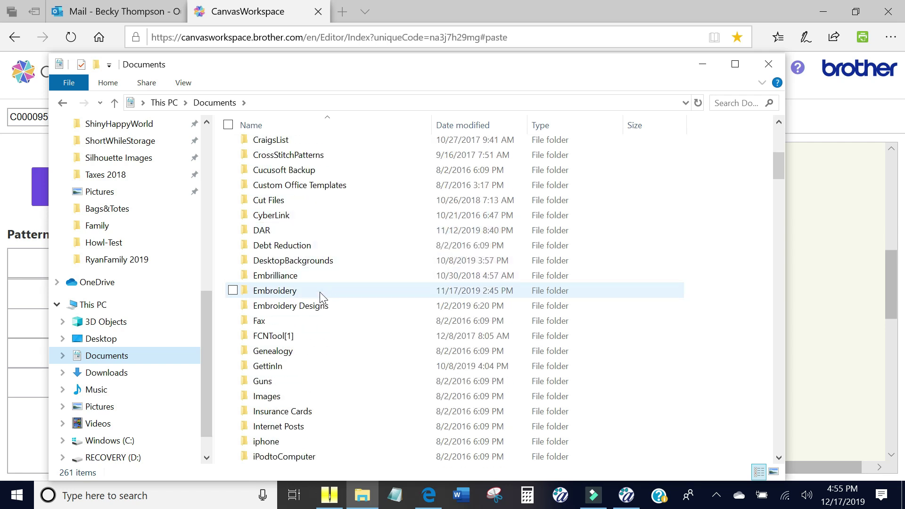
pyautogui.scroll(-10, 320, 293)
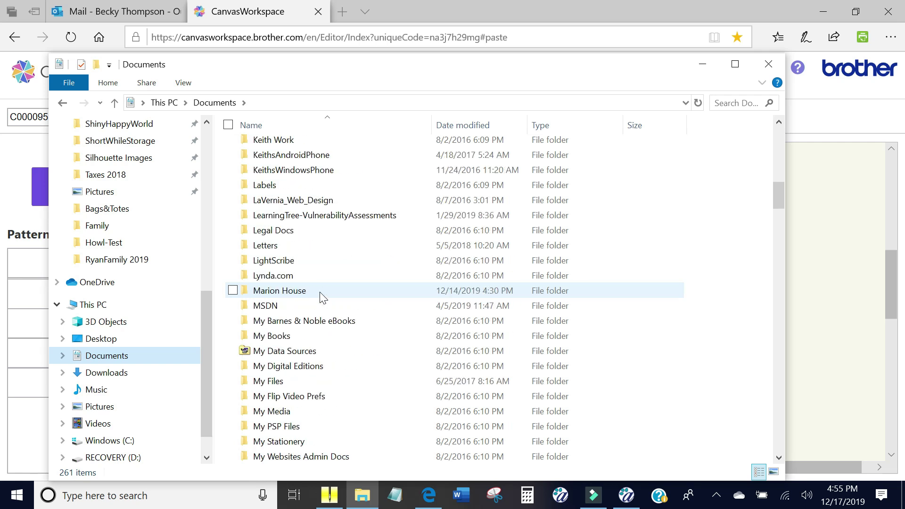
pyautogui.scroll(-2, 320, 293)
pyautogui.scroll(-2, 322, 297)
pyautogui.scroll(-2, 321, 297)
pyautogui.click(290, 245)
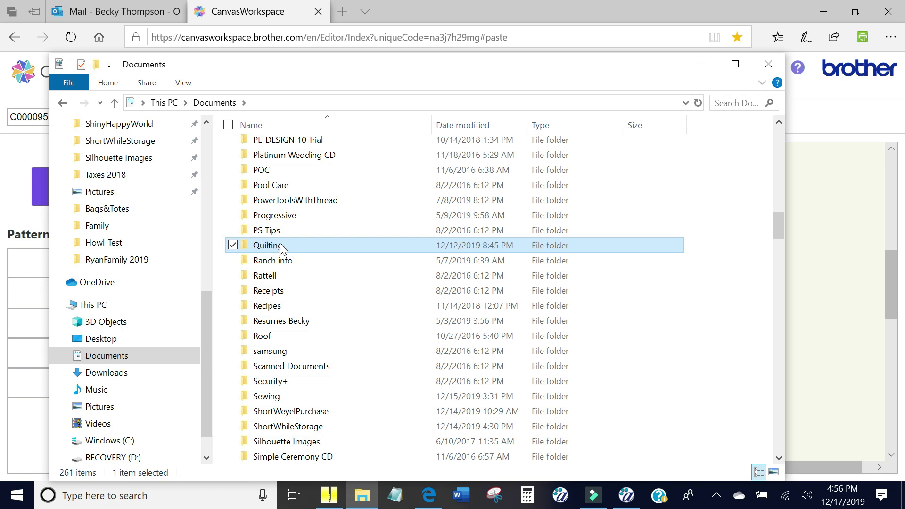
pyautogui.click(219, 185)
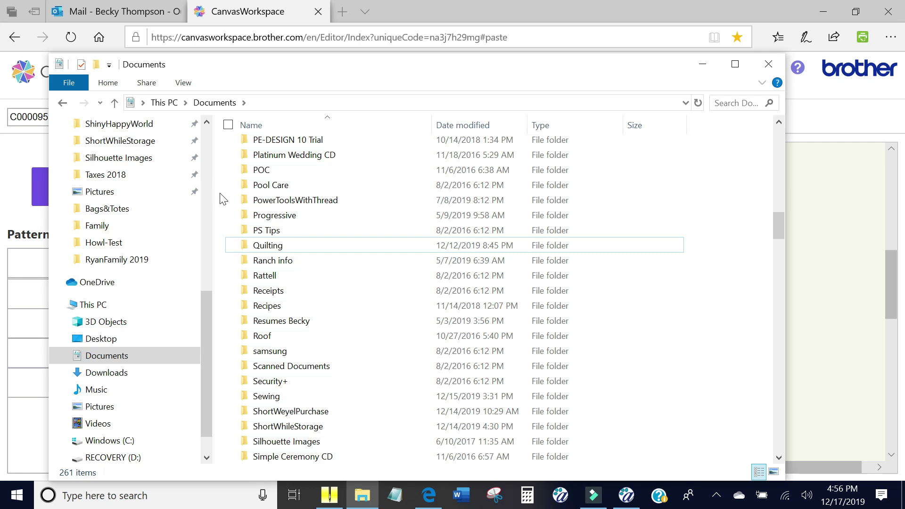
# - Create a new folder in Documents named Howl-lelujah_Quilt
pyautogui.rightClick(220, 193)
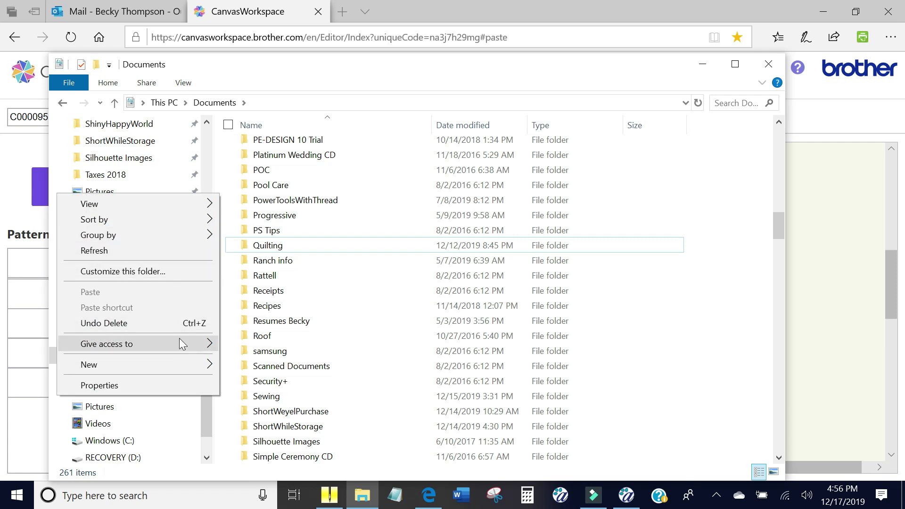
pyautogui.moveTo(178, 364)
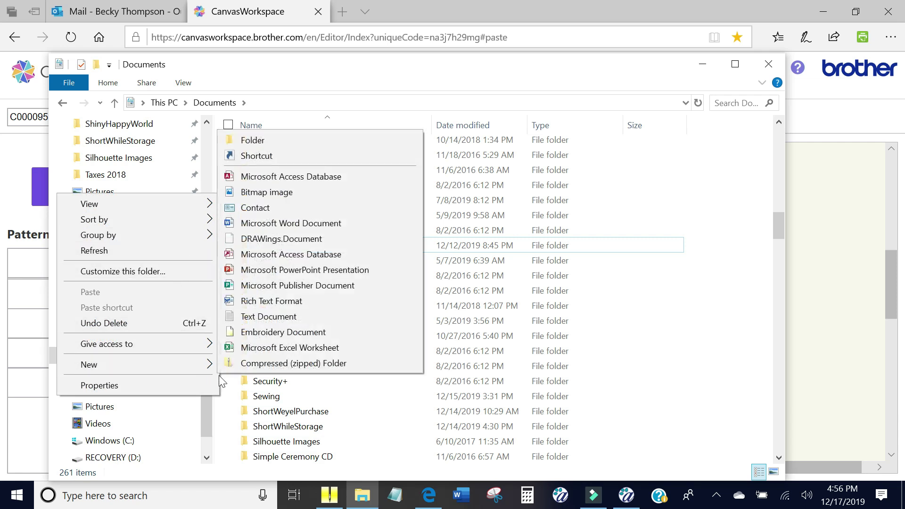
pyautogui.click(284, 139)
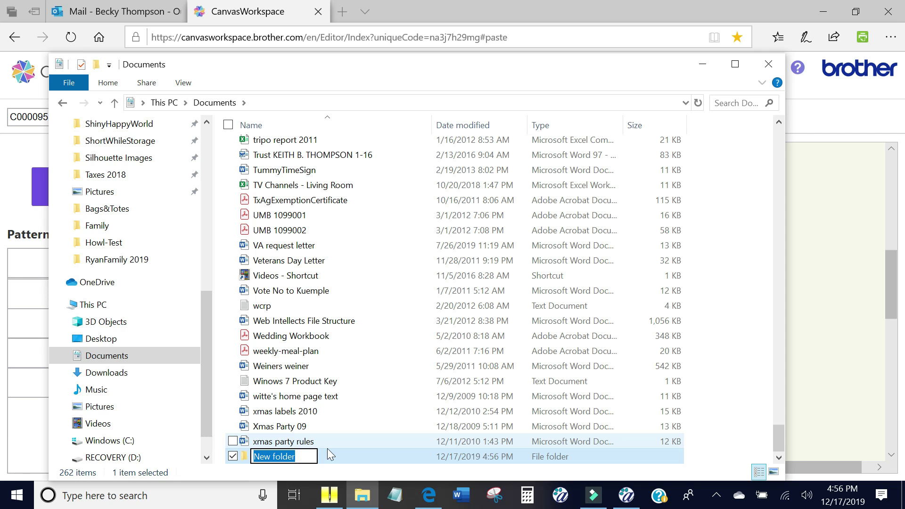
pyautogui.write('Howl')
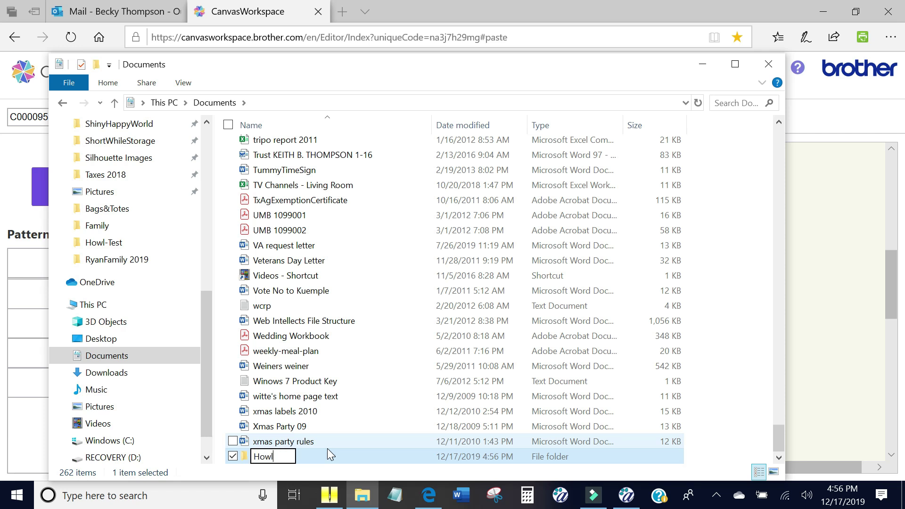
pyautogui.write('-lelujah')
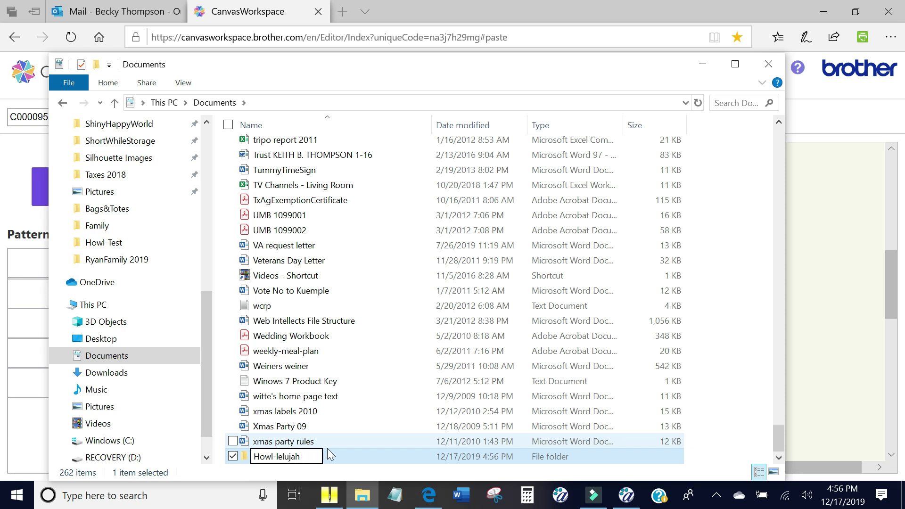
pyautogui.write('_Quilt')
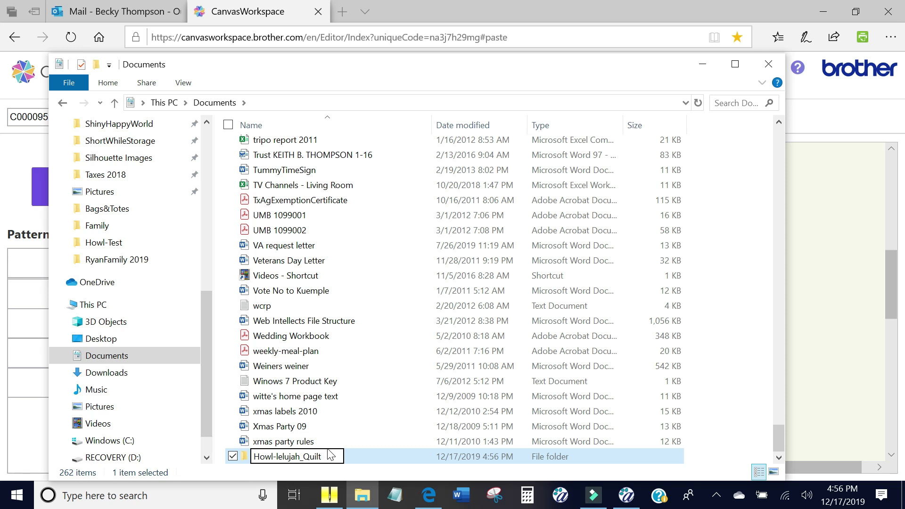
pyautogui.press('Return')
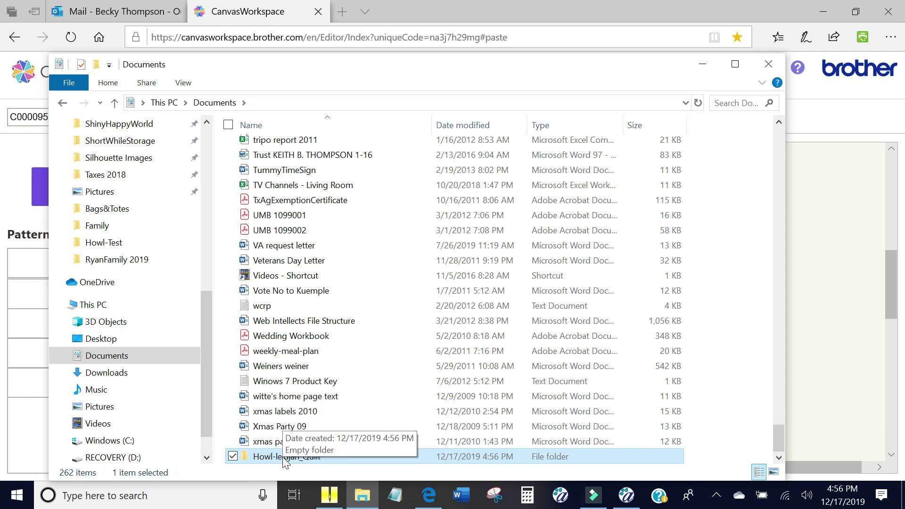
# - Drag the Howl-lelujah_Quilt folder onto Quilting in the navigation pane
pyautogui.moveTo(203, 373); pyautogui.dragTo(177, 196)
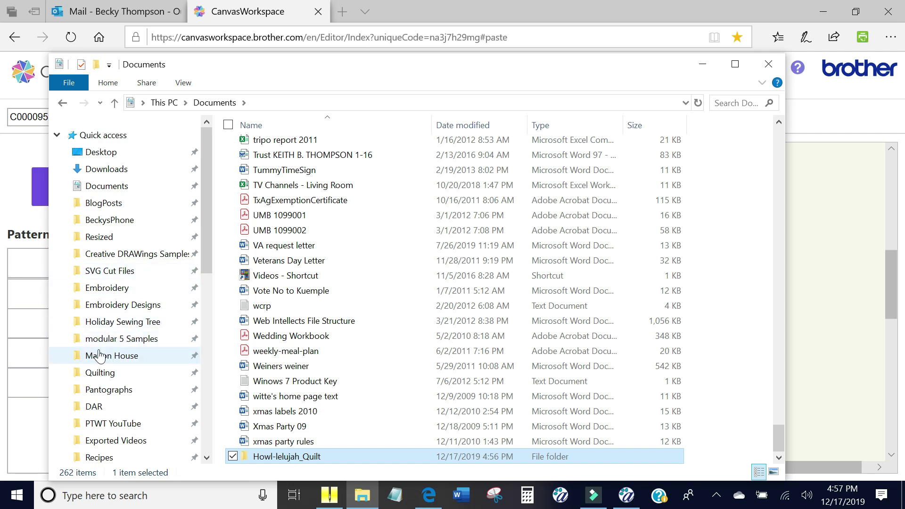
pyautogui.click(283, 457)
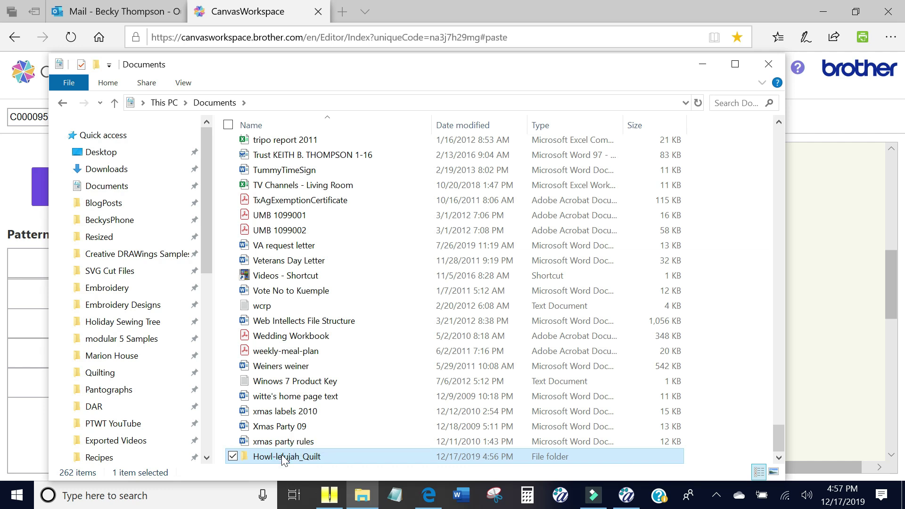
pyautogui.moveTo(282, 454); pyautogui.dragTo(149, 372)
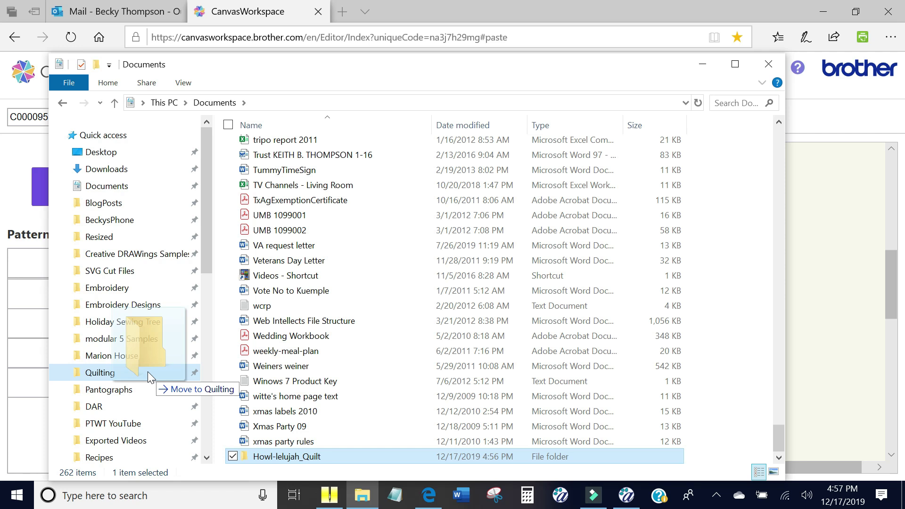
pyautogui.moveTo(148, 371); pyautogui.dragTo(148, 372)
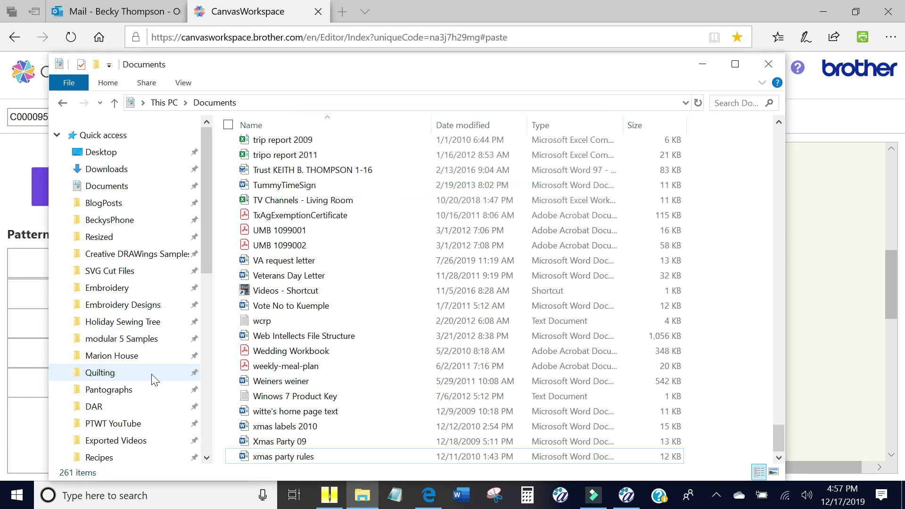
# - Open Quilting, then open the empty Howl-lelujah_Quilt folder inside it
pyautogui.click(101, 372)
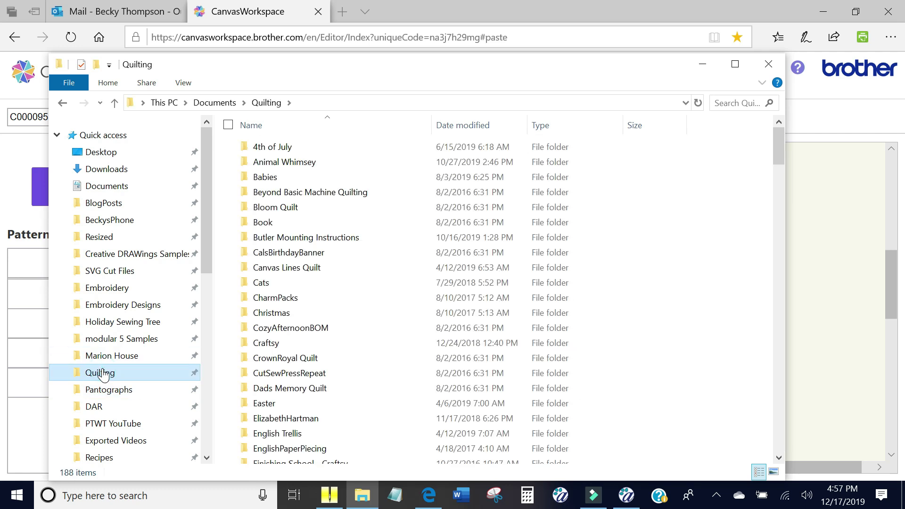
pyautogui.scroll(-3, 376, 352)
pyautogui.scroll(-2, 377, 351)
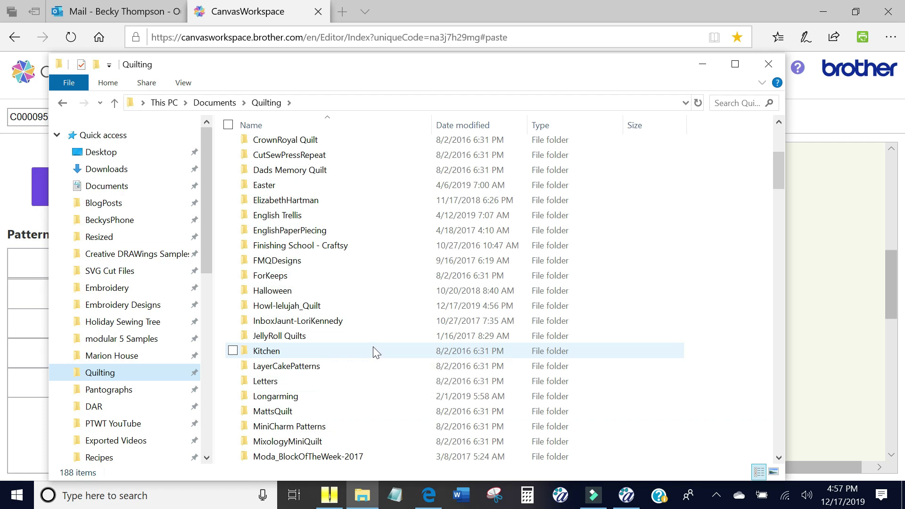
pyautogui.doubleClick(331, 309)
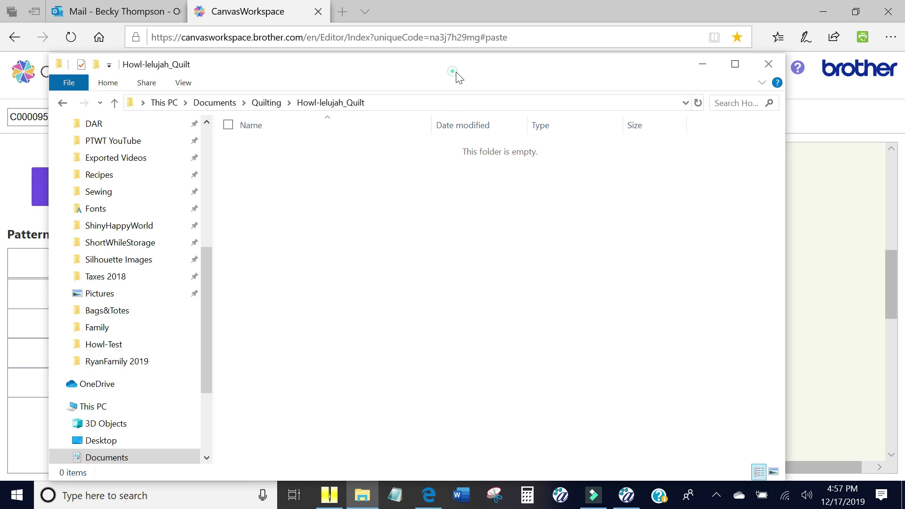
# - Move Explorer aside and choose Download to PC for the C000095.fcm pattern
pyautogui.moveTo(461, 78); pyautogui.dragTo(576, 144)
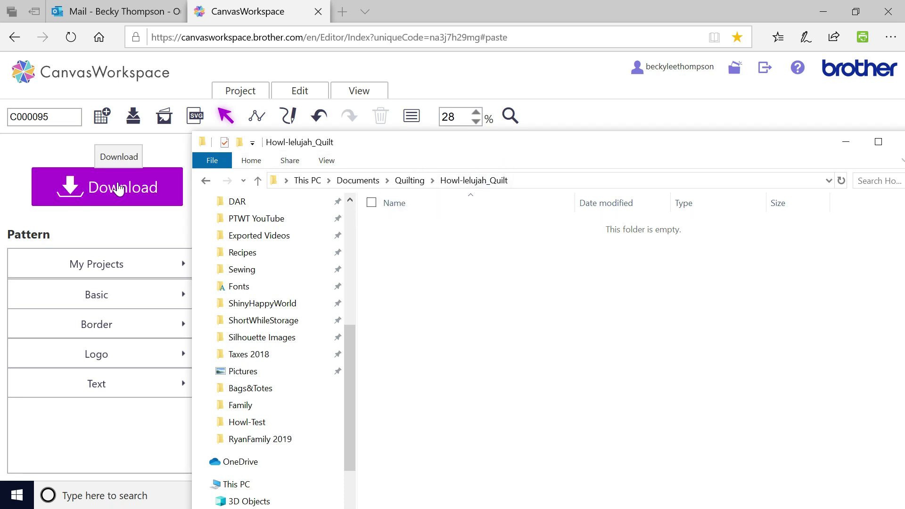
pyautogui.click(119, 188)
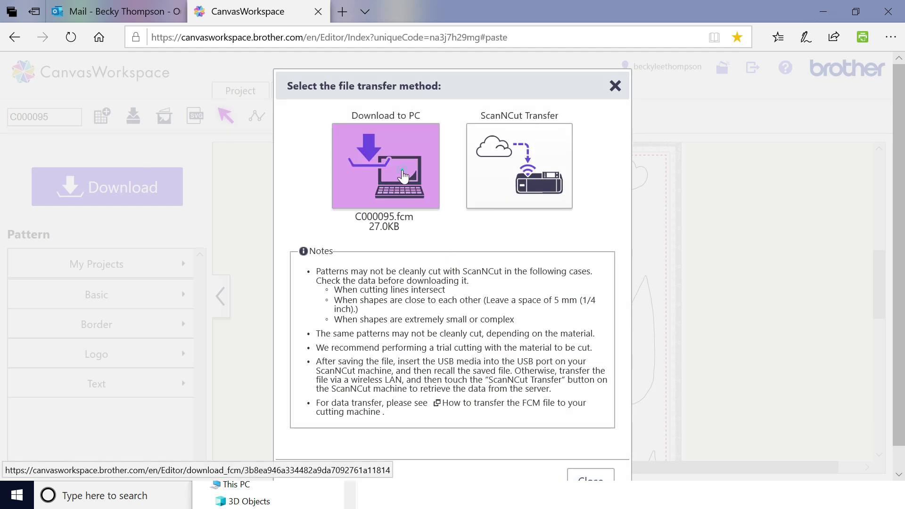
pyautogui.click(403, 177)
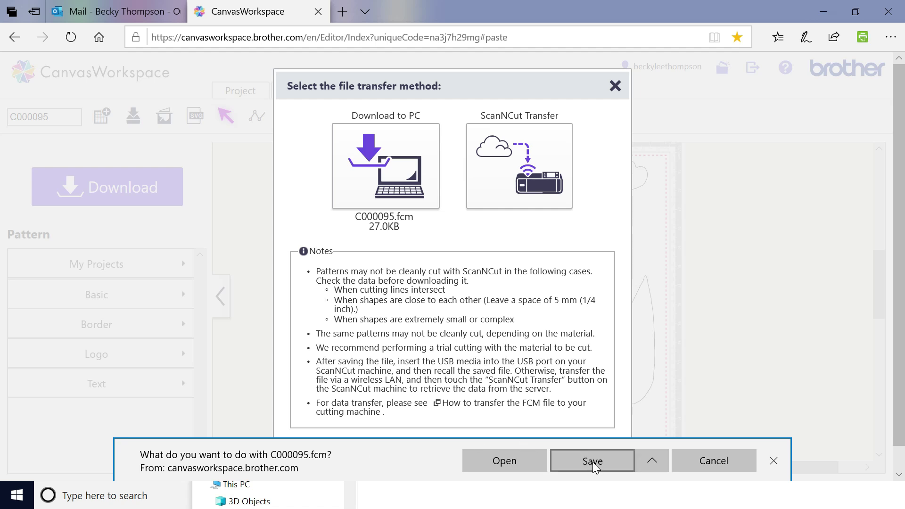
# - Open Edge's Save As dialog, enlarge it and browse to the Quilting folder
pyautogui.click(650, 459)
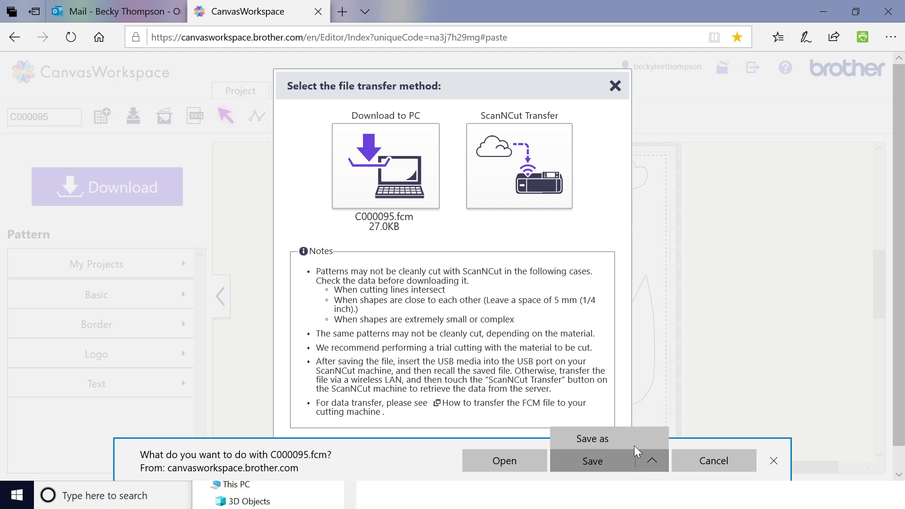
pyautogui.click(614, 442)
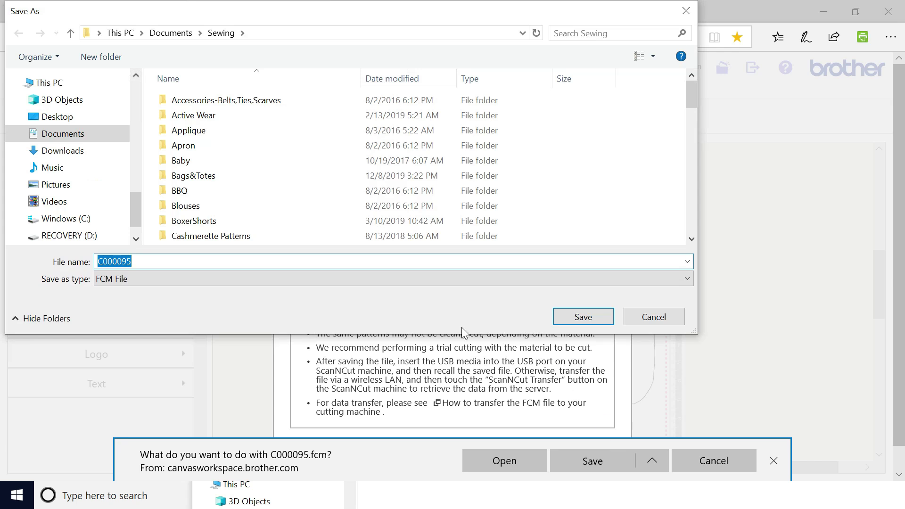
pyautogui.moveTo(402, 334); pyautogui.dragTo(401, 465)
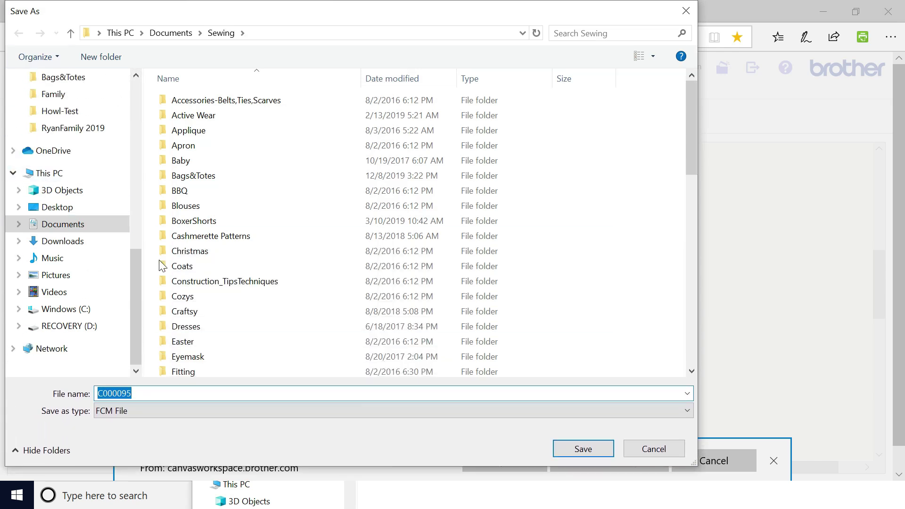
pyautogui.moveTo(134, 272); pyautogui.dragTo(134, 158)
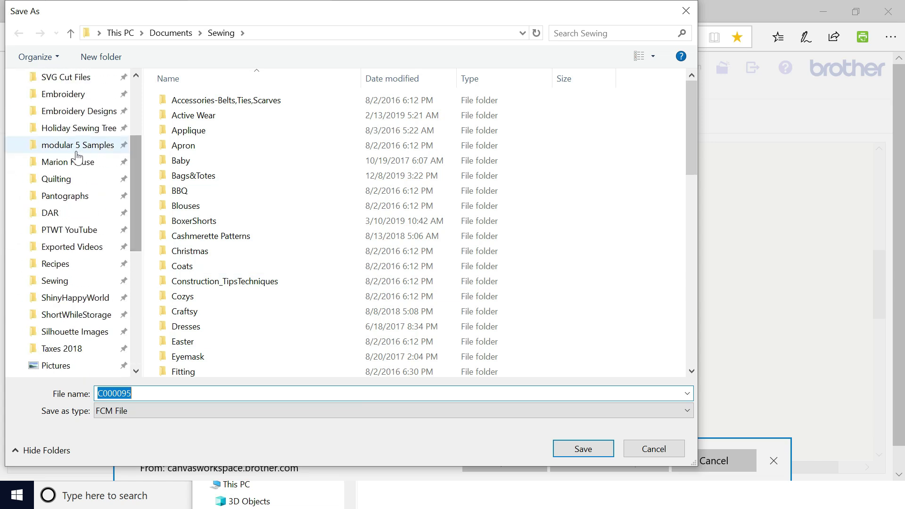
pyautogui.click(65, 180)
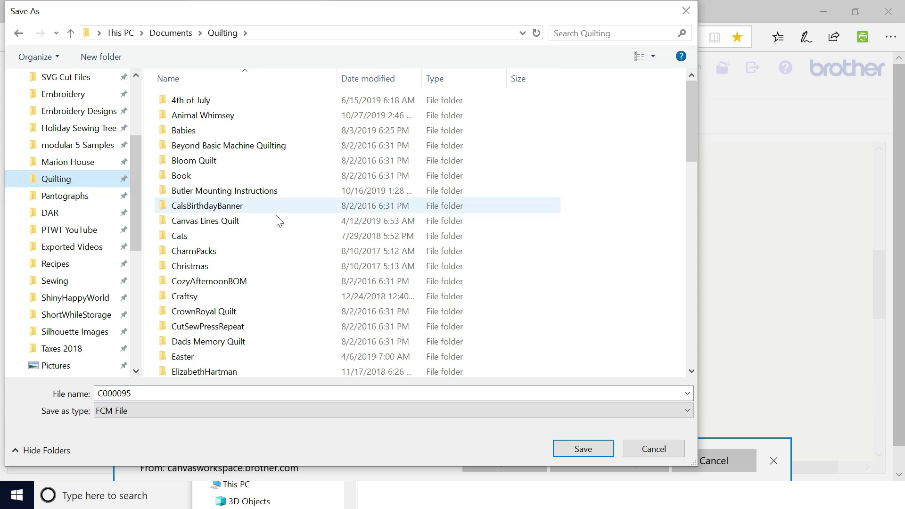
pyautogui.scroll(-4, 278, 200)
pyautogui.scroll(-2, 276, 200)
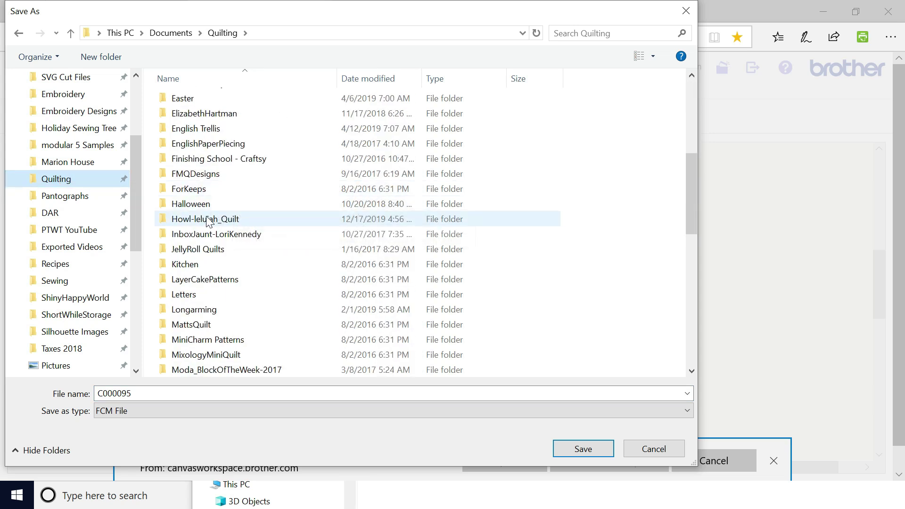
# - Pin Howl-lelujah_Quilt to Quick access and make it the save location
pyautogui.click(208, 219)
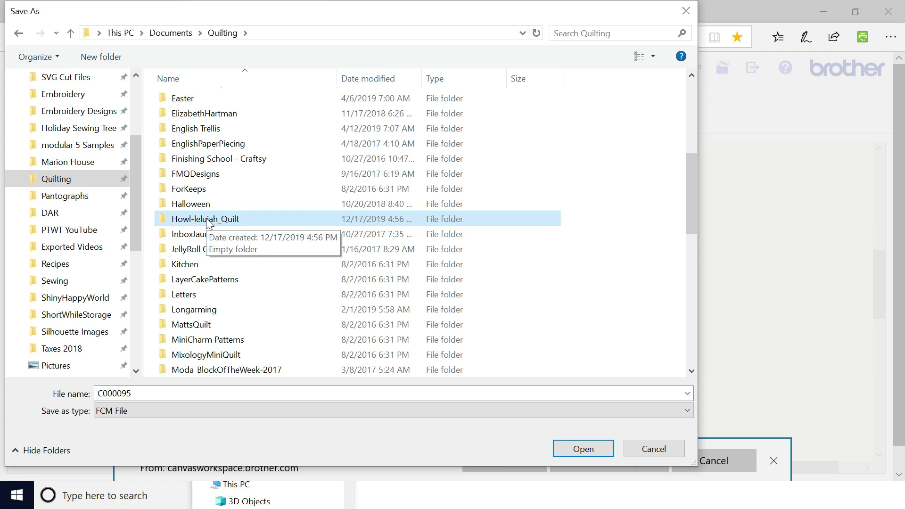
pyautogui.moveTo(205, 218); pyautogui.dragTo(82, 184)
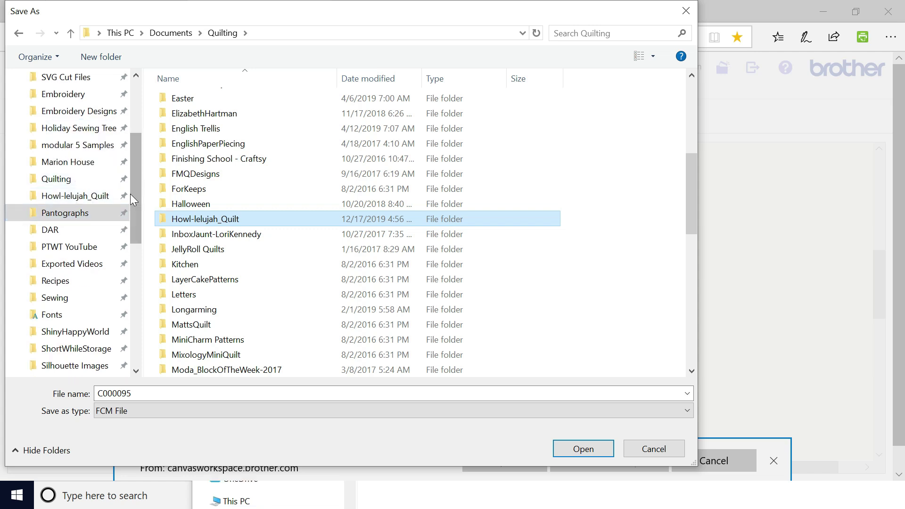
pyautogui.click(78, 196)
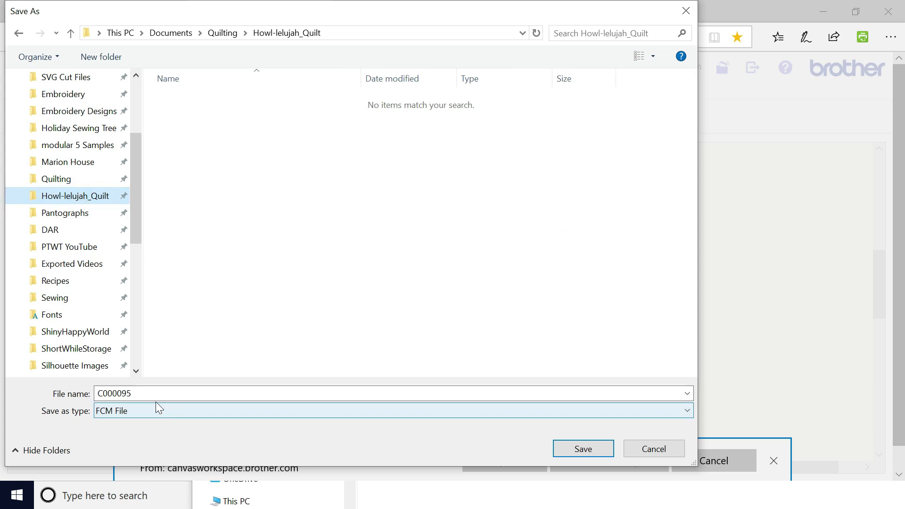
# - Save the file as DogBodyLegsPawsEars-C000095.fcm by prefixing the existing name
pyautogui.doubleClick(137, 393)
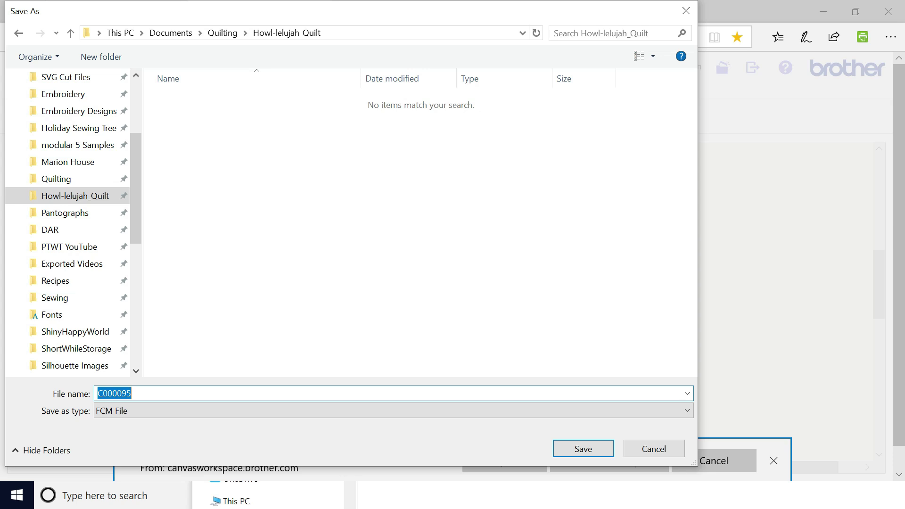
pyautogui.click(98, 393)
pyautogui.write('DogBodyLegs')
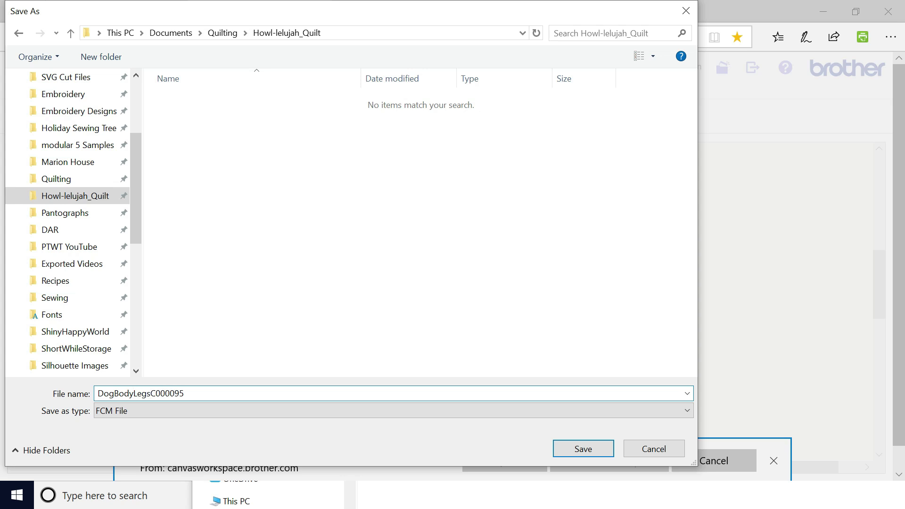
pyautogui.write('PawsEars-')
pyautogui.press('Return')
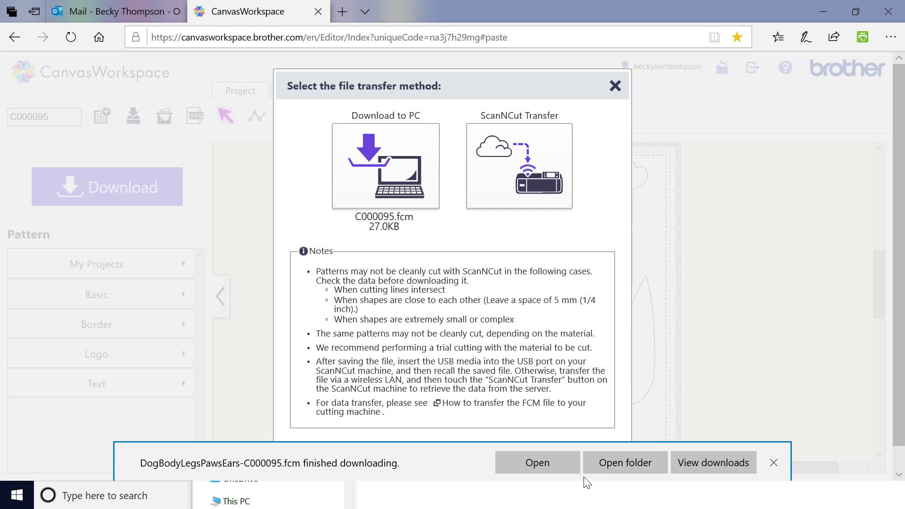
# - Dismiss the download-finished notice and close the file transfer options dialog
pyautogui.click(774, 463)
pyautogui.scroll(-1, 753, 290)
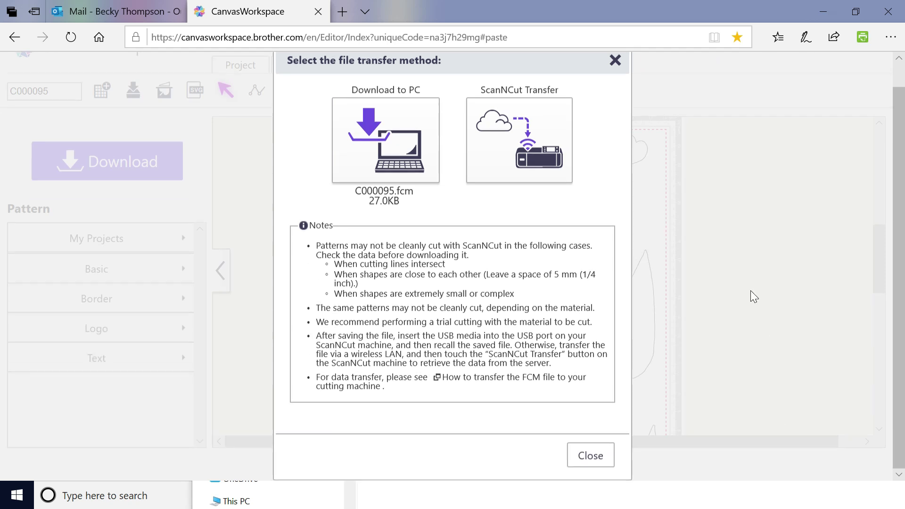
pyautogui.click(589, 457)
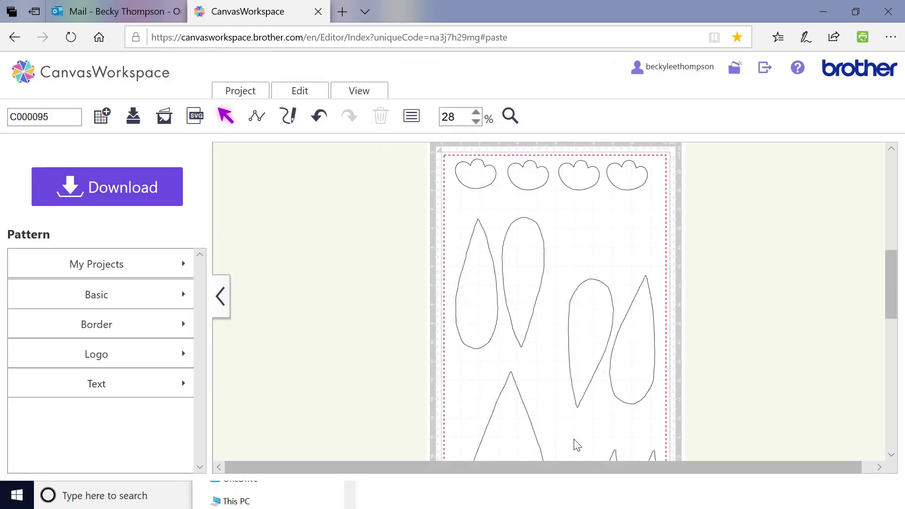